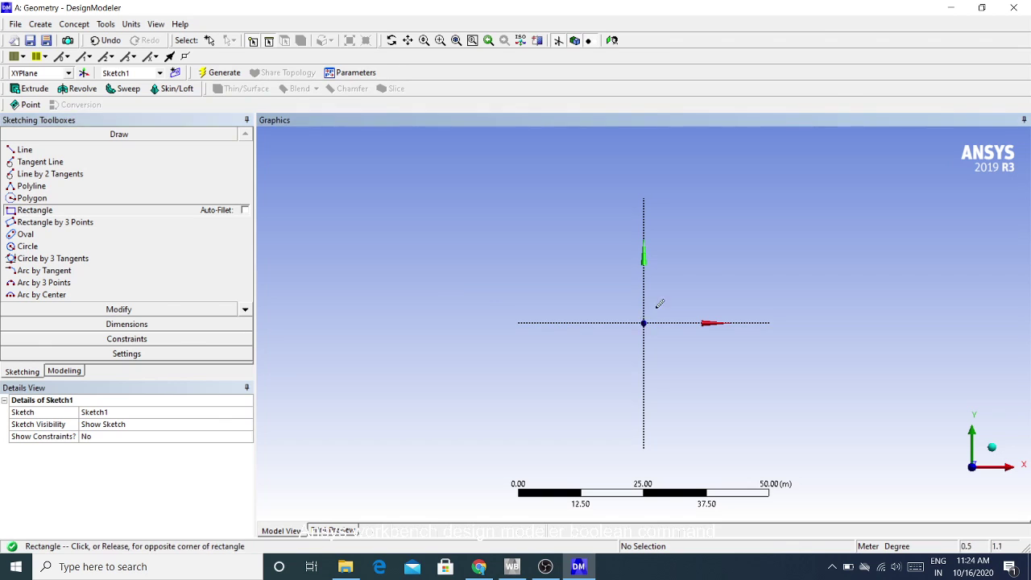
# - Sketch a rectangle about 24.2 by 22.4 m from the origin on the XY plane and dimension its height and width
pyautogui.click(765, 210)
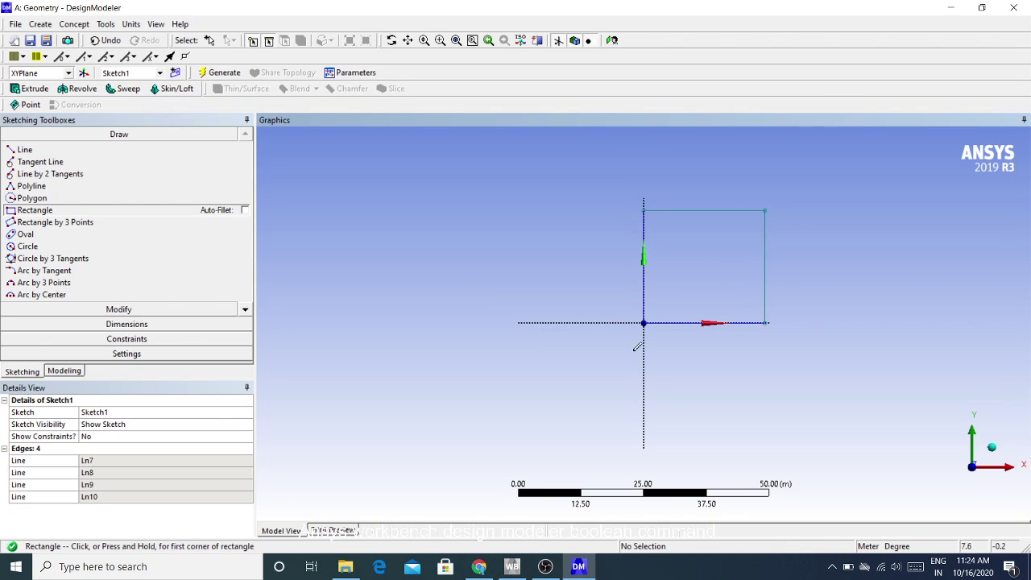
pyautogui.click(127, 323)
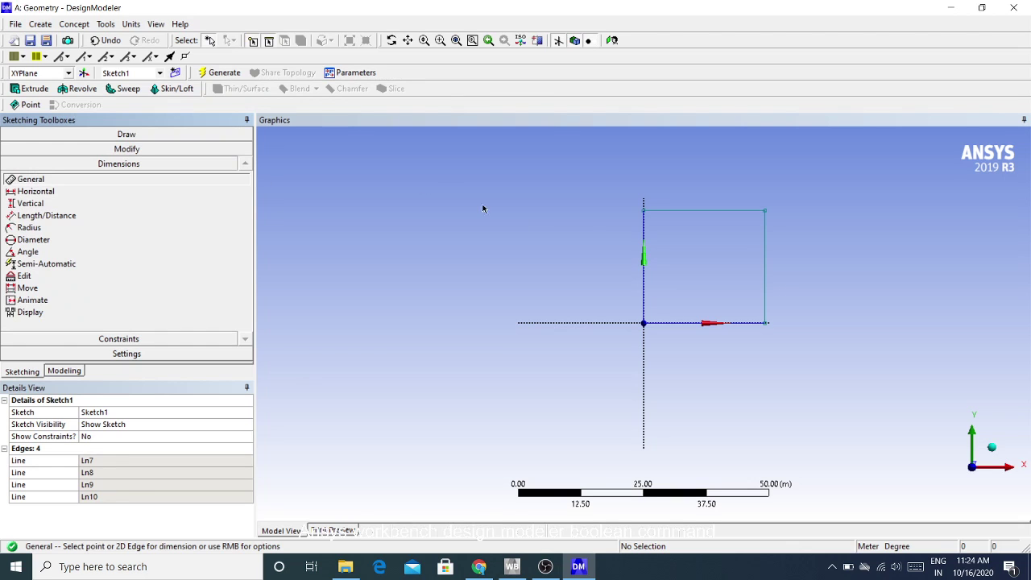
pyautogui.click(642, 237)
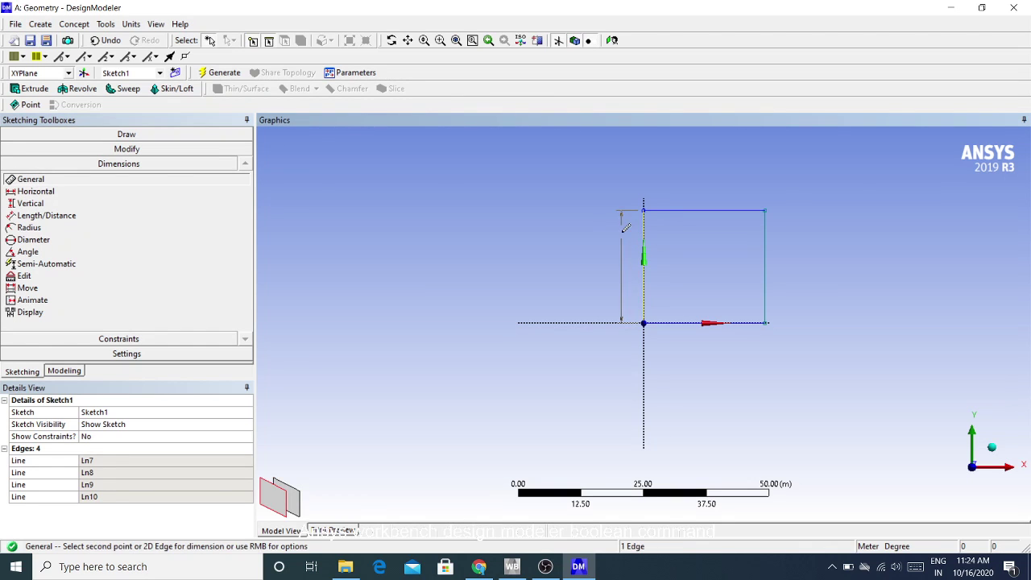
pyautogui.click(625, 236)
pyautogui.click(694, 327)
pyautogui.click(693, 331)
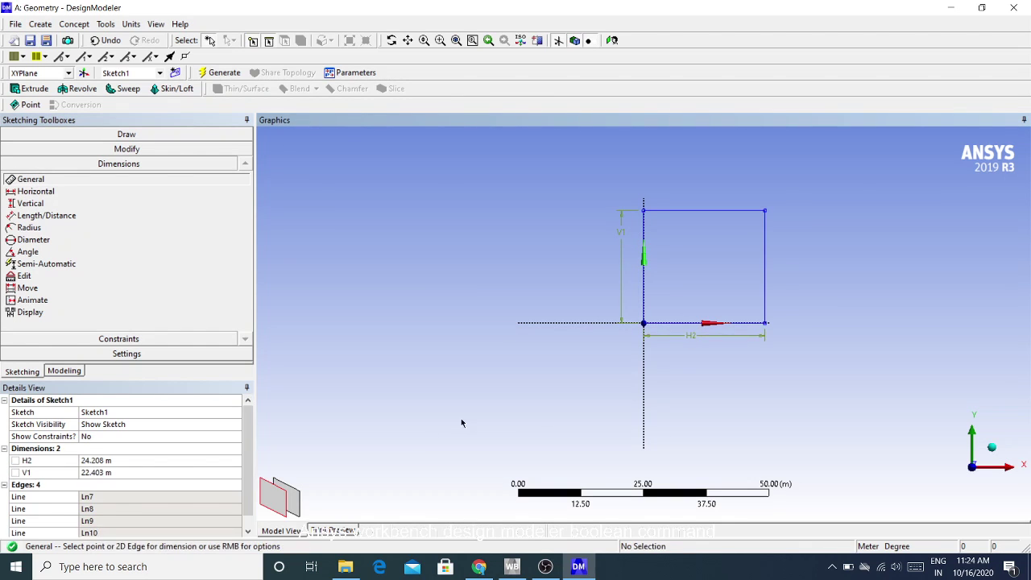
# - Set the rectangle's horizontal and vertical dimensions both to 25 m
pyautogui.click(121, 460)
pyautogui.write('2')
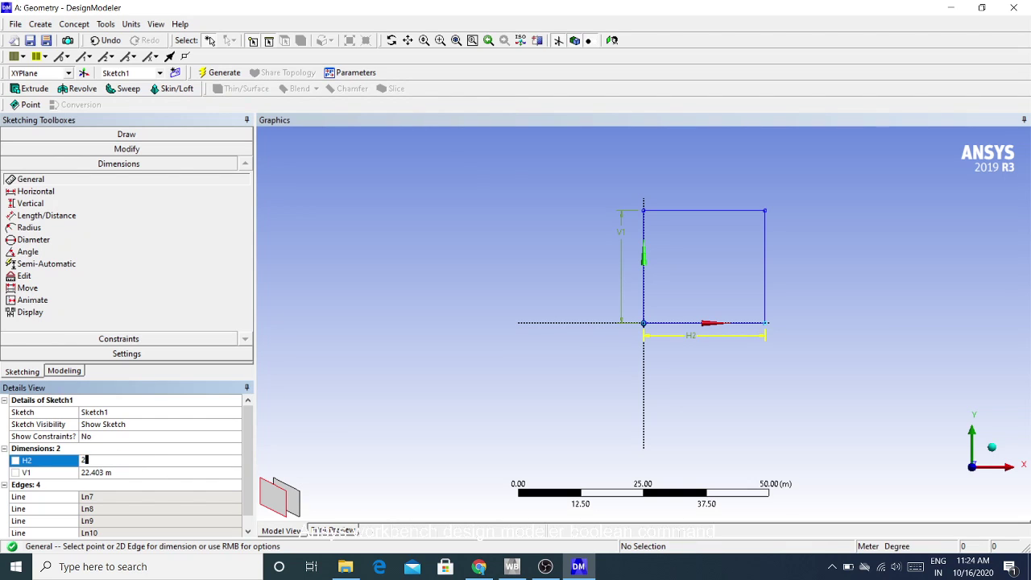
pyautogui.write('5')
pyautogui.press('Return')
pyautogui.click(127, 472)
pyautogui.write('25')
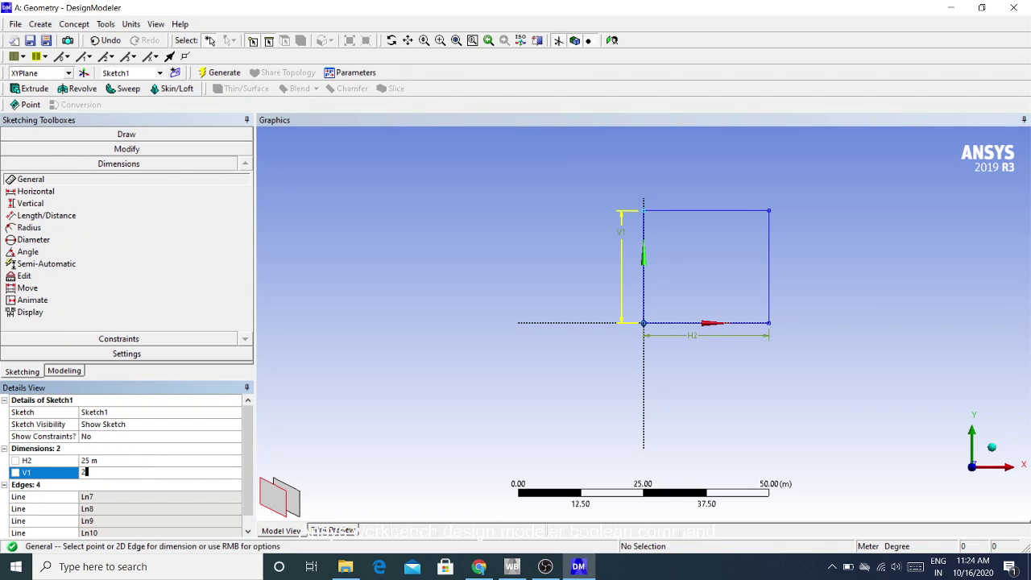
pyautogui.press('Return')
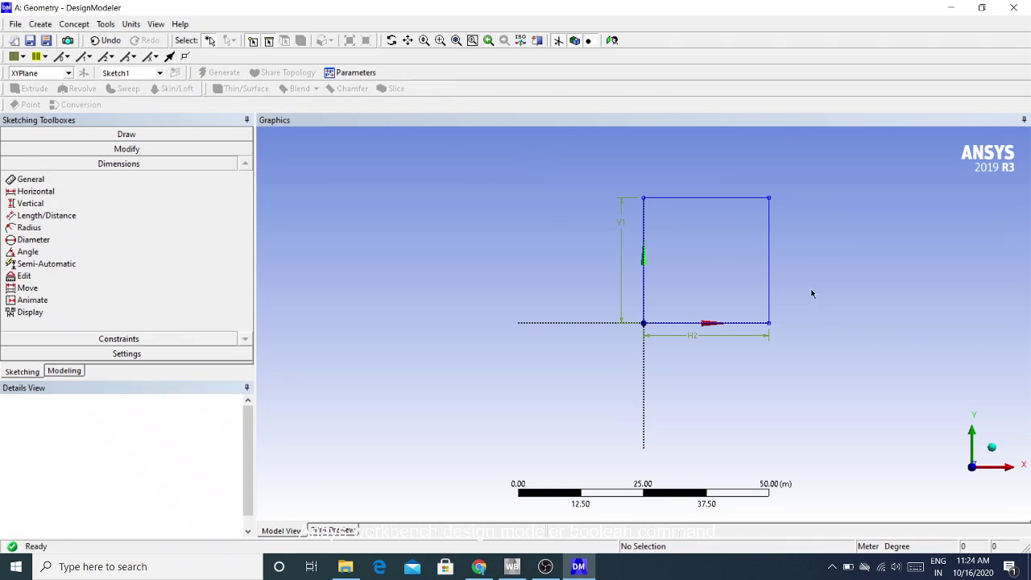
# - Extrude the square sketch to a depth of 25 m with Add Material and generate the solid cube
pyautogui.moveTo(812, 292); pyautogui.dragTo(835, 316, button='middle')
pyautogui.click(981, 449)
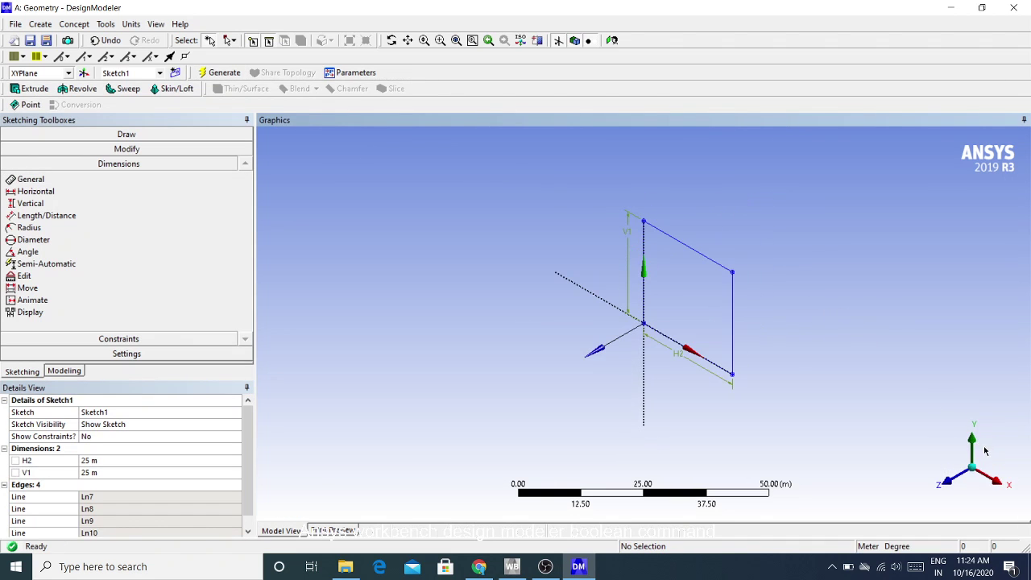
pyautogui.click(30, 89)
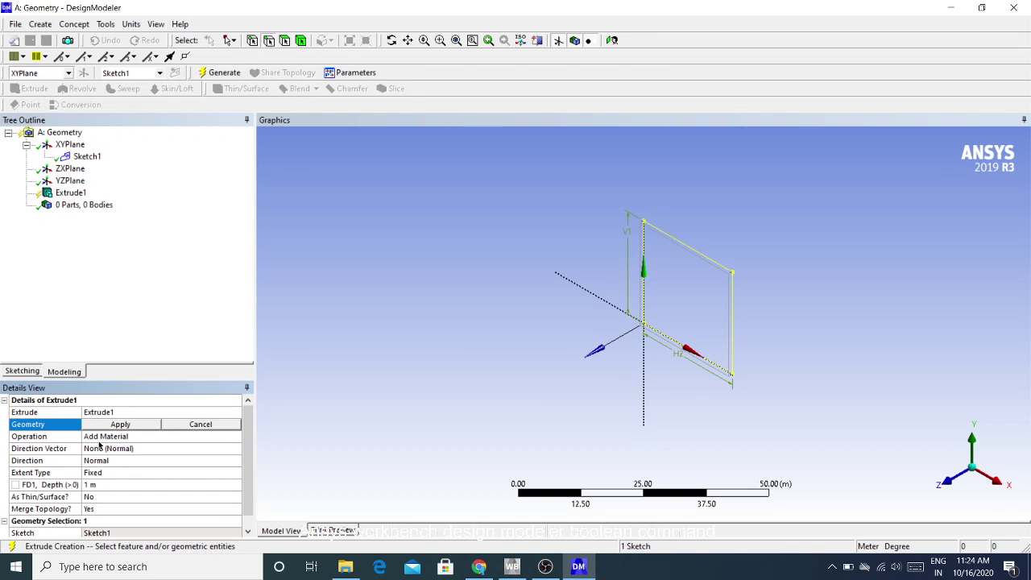
pyautogui.click(99, 425)
pyautogui.click(104, 483)
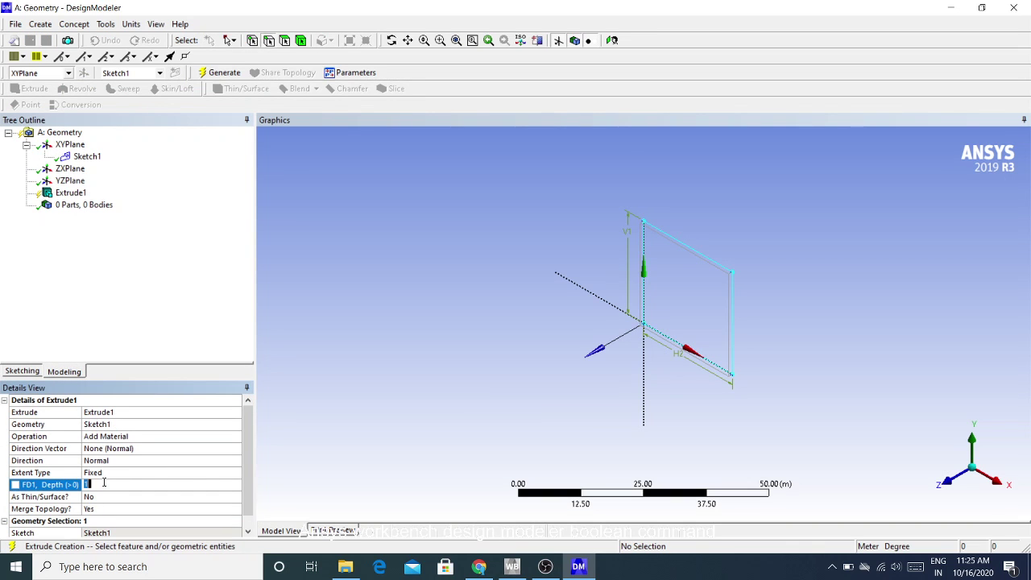
pyautogui.write('25')
pyautogui.press('Return')
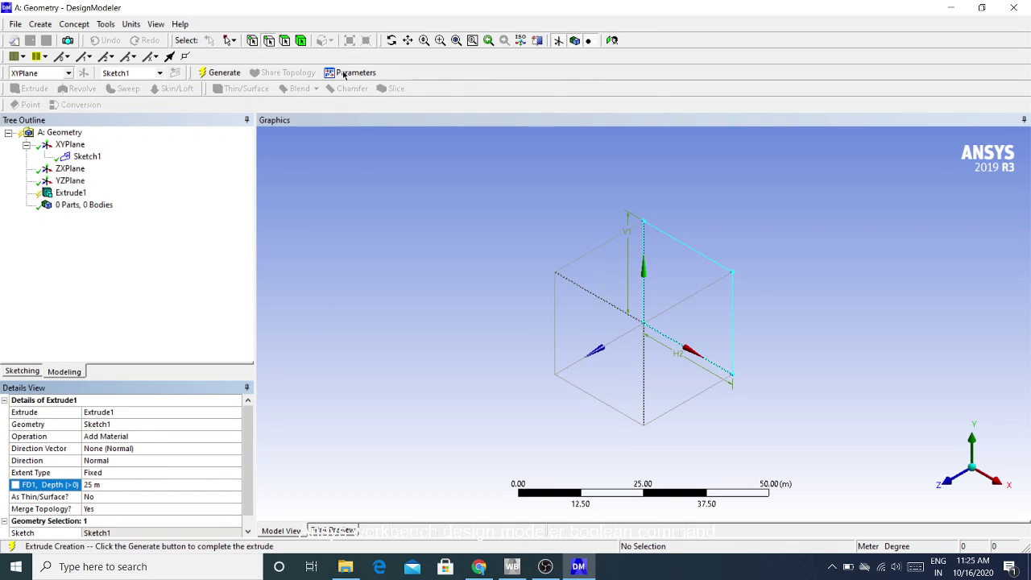
pyautogui.click(219, 72)
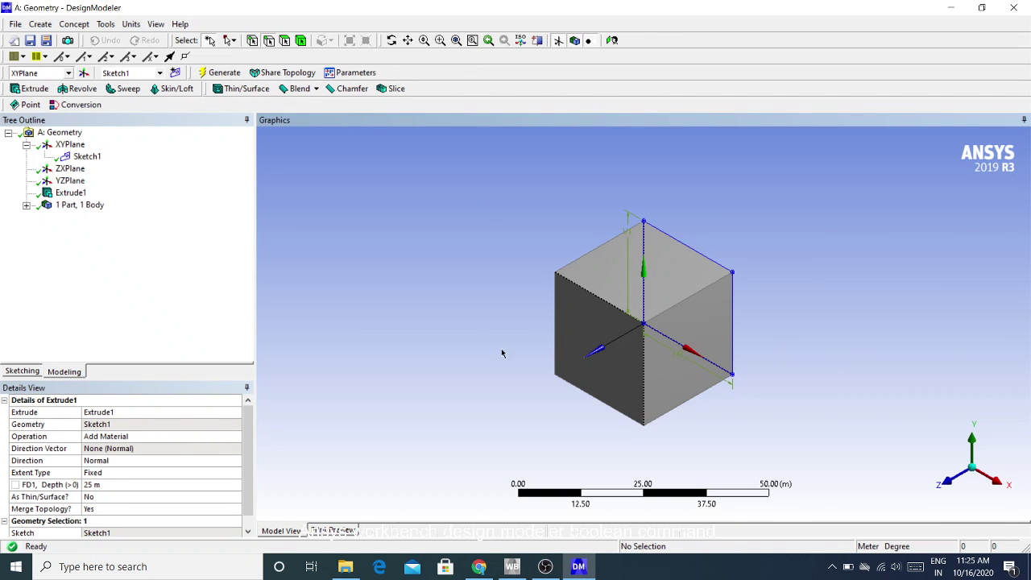
# - Hide Sketch1 so that only the extruded cube is displayed
pyautogui.click(85, 156)
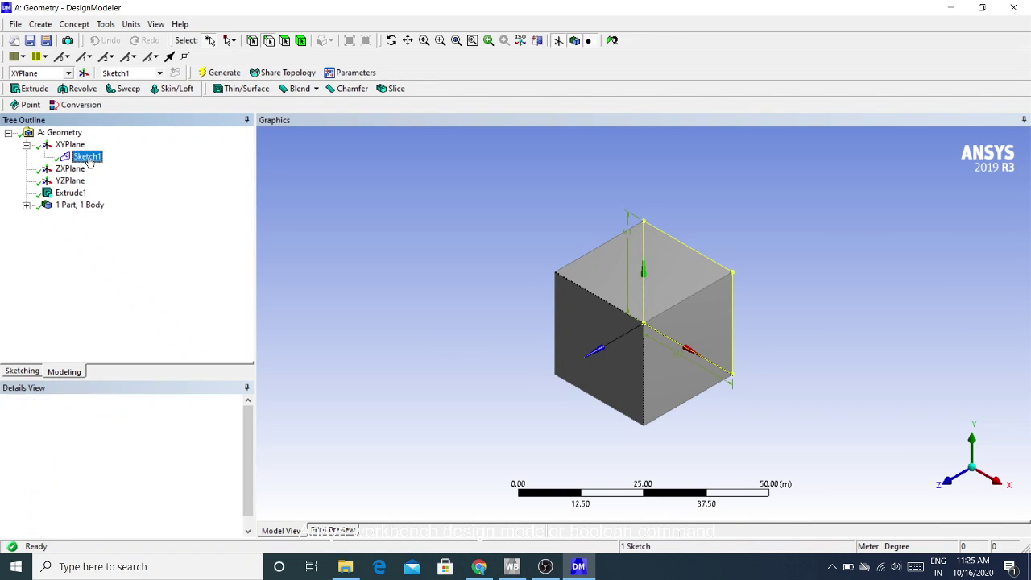
pyautogui.rightClick(79, 157)
pyautogui.click(109, 178)
pyautogui.click(833, 315)
pyautogui.moveTo(833, 315)
pyautogui.mouseDown(button='middle')
pyautogui.moveTo(792, 350)
pyautogui.moveTo(529, 364)
pyautogui.moveTo(851, 351)
pyautogui.moveTo(857, 368)
pyautogui.moveTo(810, 341)
pyautogui.moveTo(821, 386)
pyautogui.mouseUp(button='middle')
pyautogui.scroll(-2, 829, 376)
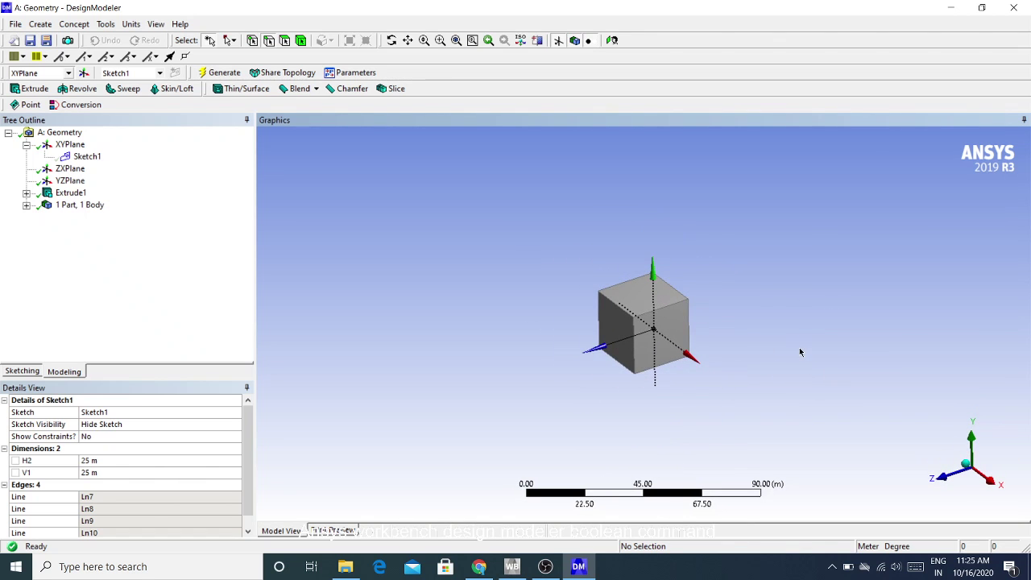
pyautogui.moveTo(801, 352); pyautogui.dragTo(813, 346, button='middle')
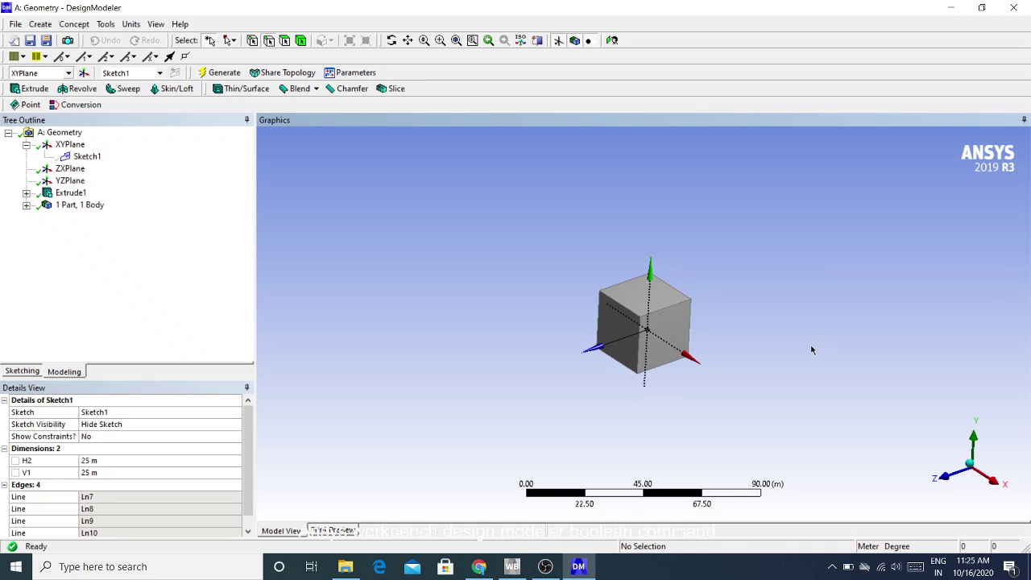
# - Create a linear pattern of the cube body, using its upper edge parallel to X as direction, flipped toward positive X
pyautogui.click(40, 25)
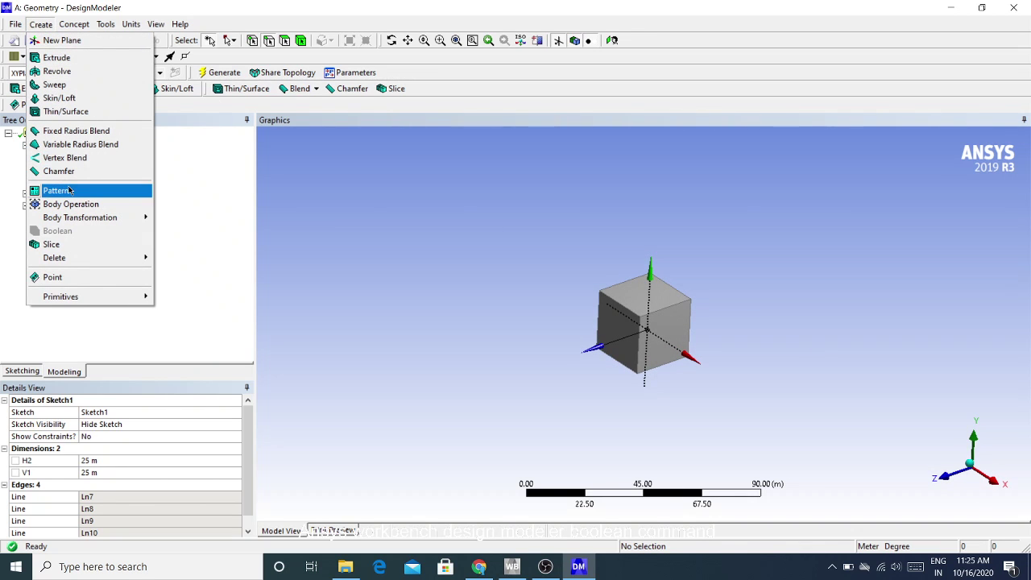
pyautogui.click(115, 194)
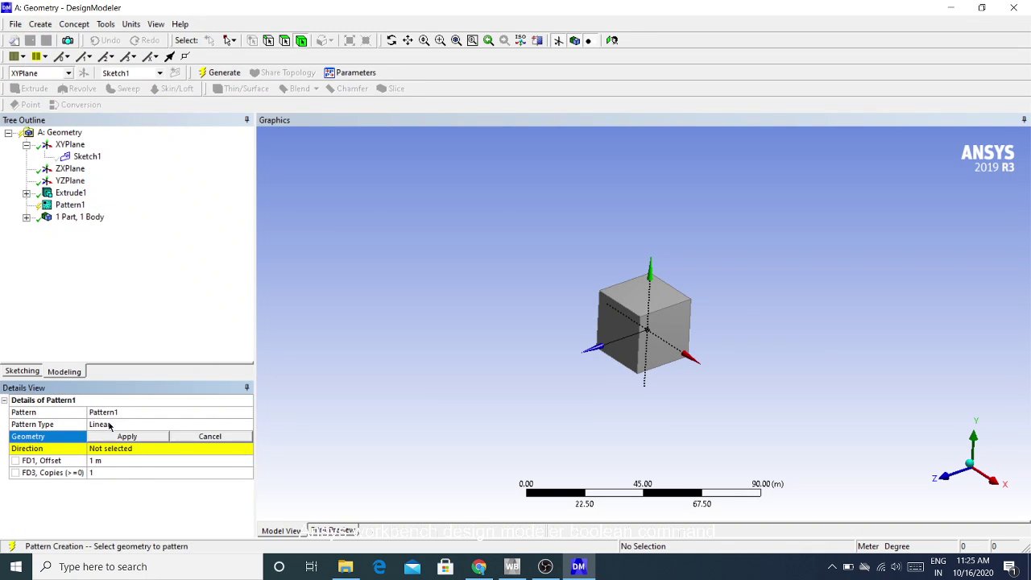
pyautogui.click(633, 342)
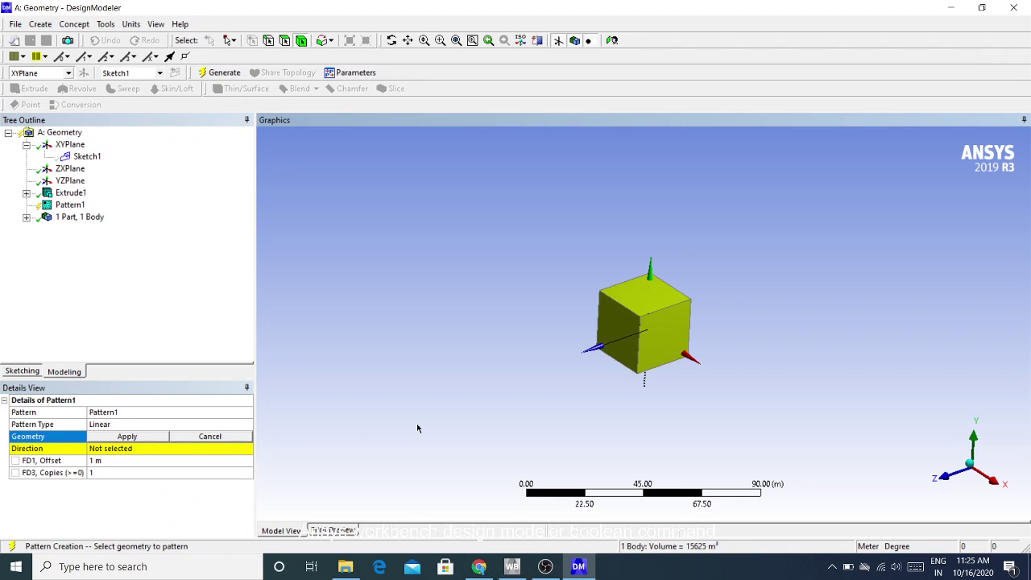
pyautogui.click(149, 437)
pyautogui.click(133, 449)
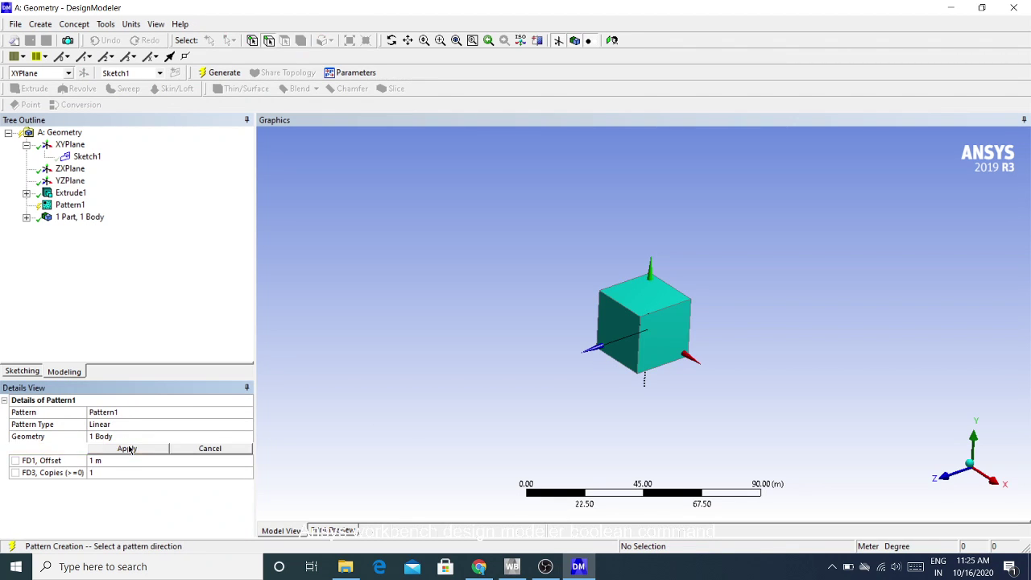
pyautogui.click(692, 303)
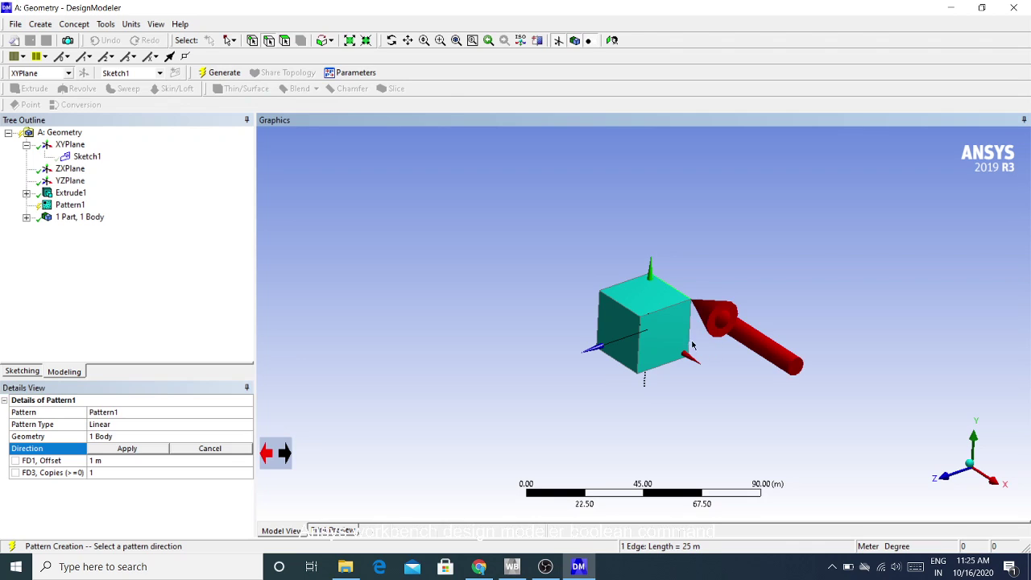
pyautogui.click(267, 455)
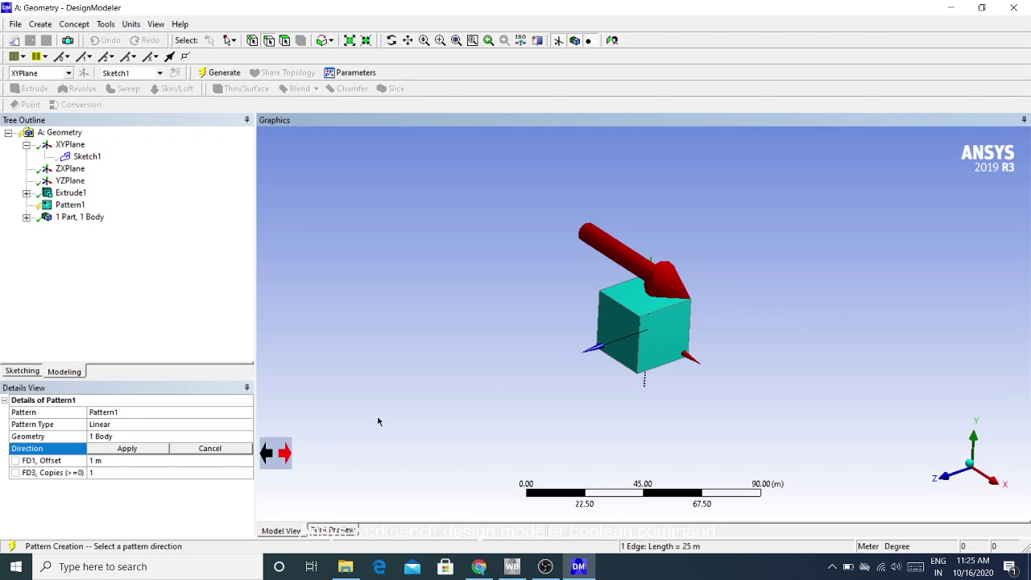
pyautogui.click(139, 452)
# - Set the pattern offset to 30 m with 7 copies and generate the row of cubes
pyautogui.click(126, 461)
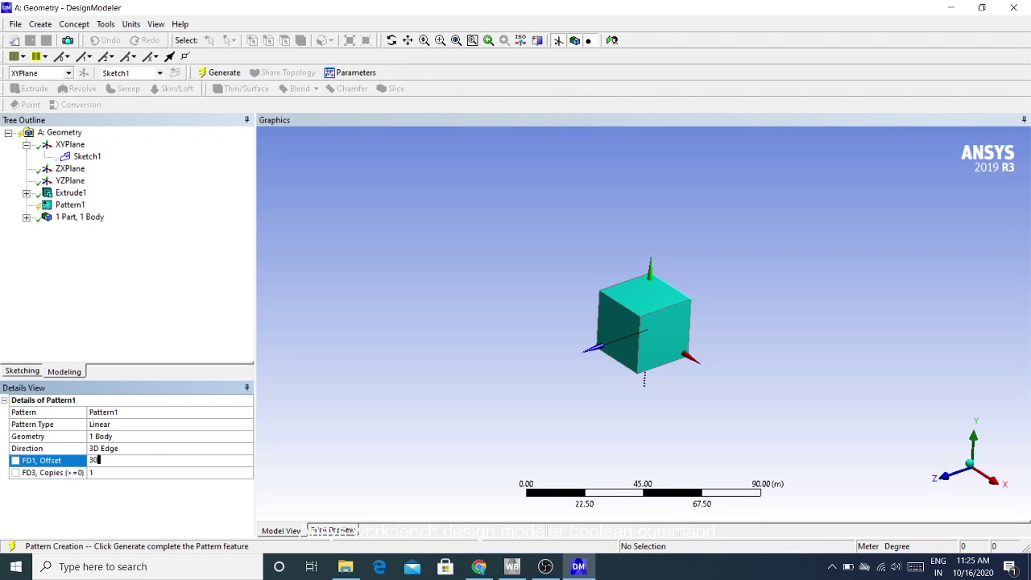
pyautogui.click(117, 473)
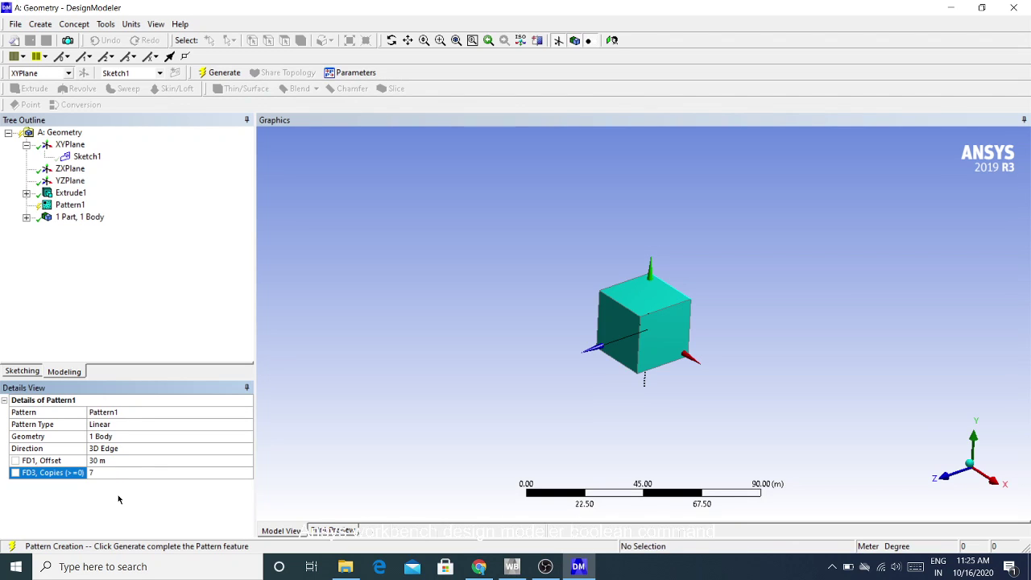
pyautogui.click(221, 72)
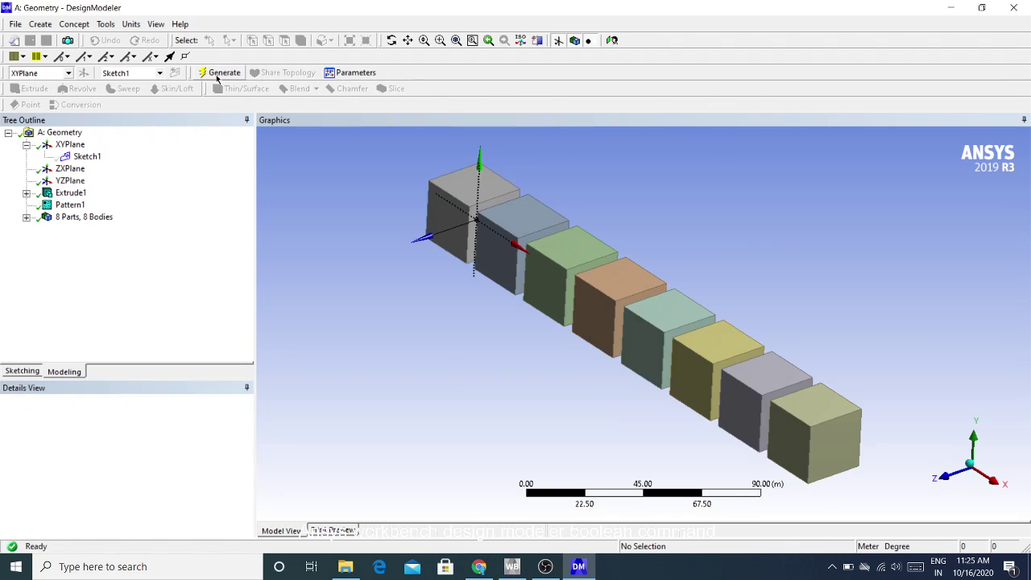
pyautogui.scroll(-2, 548, 294)
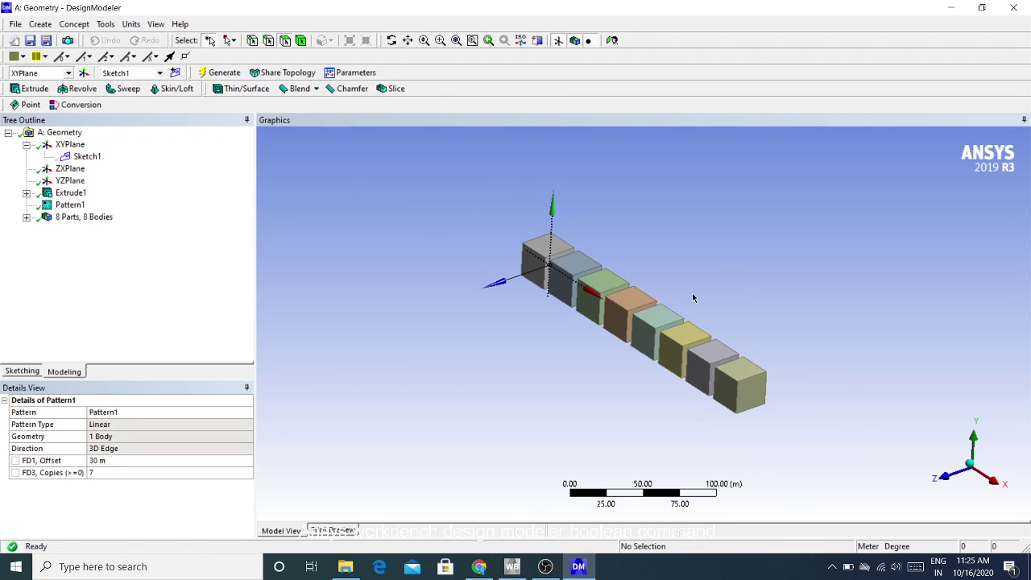
# - Reopen the linear pattern's selections to check the available pattern types, and regenerate the pattern
pyautogui.click(112, 472)
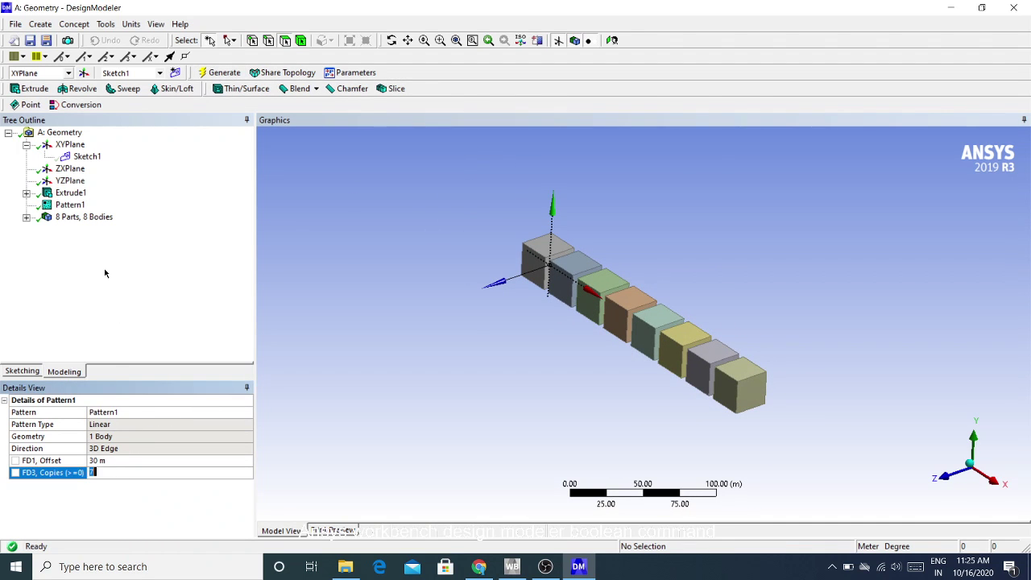
pyautogui.click(72, 206)
pyautogui.rightClick(78, 208)
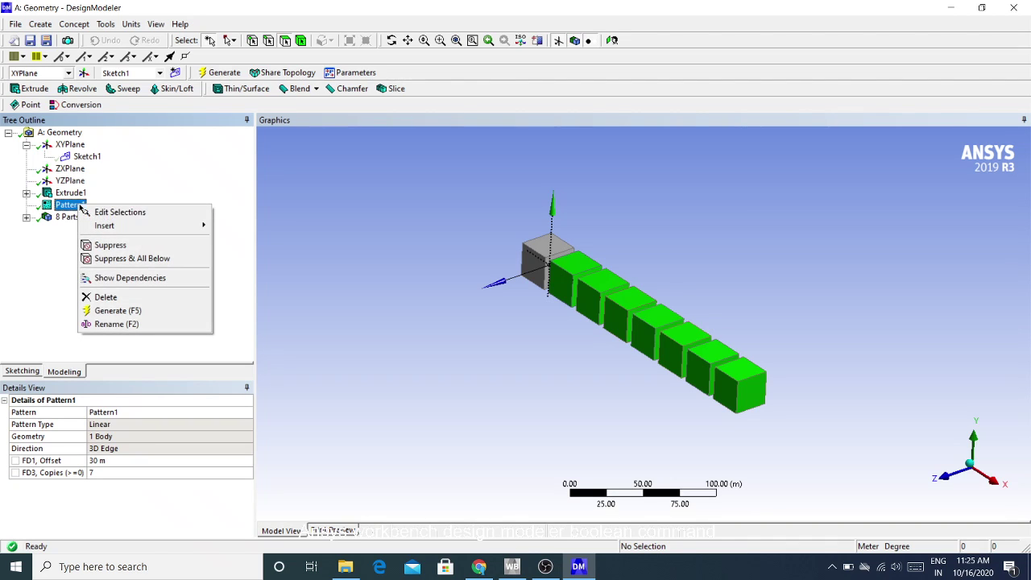
pyautogui.click(114, 213)
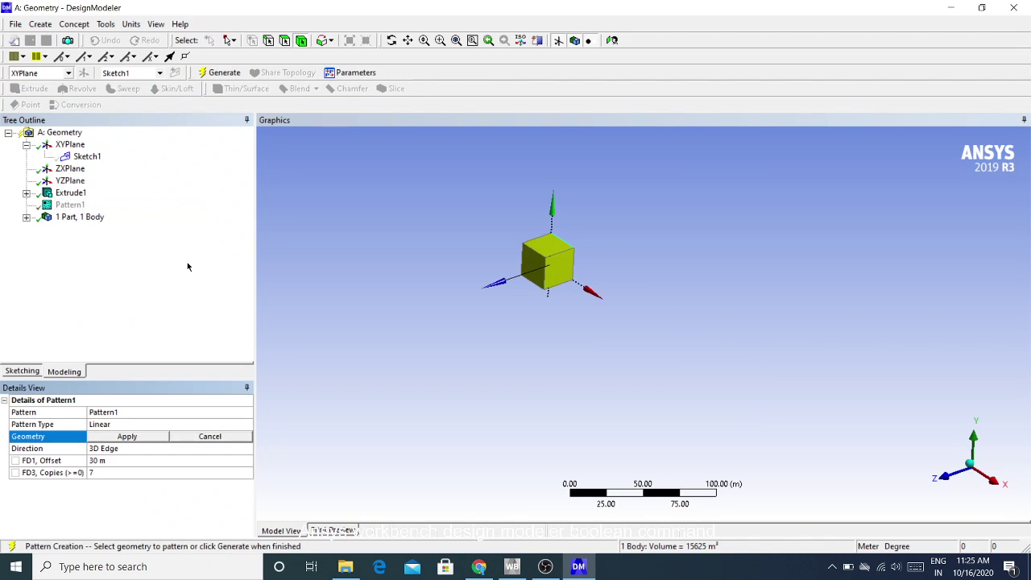
pyautogui.click(119, 436)
pyautogui.click(115, 424)
pyautogui.click(247, 424)
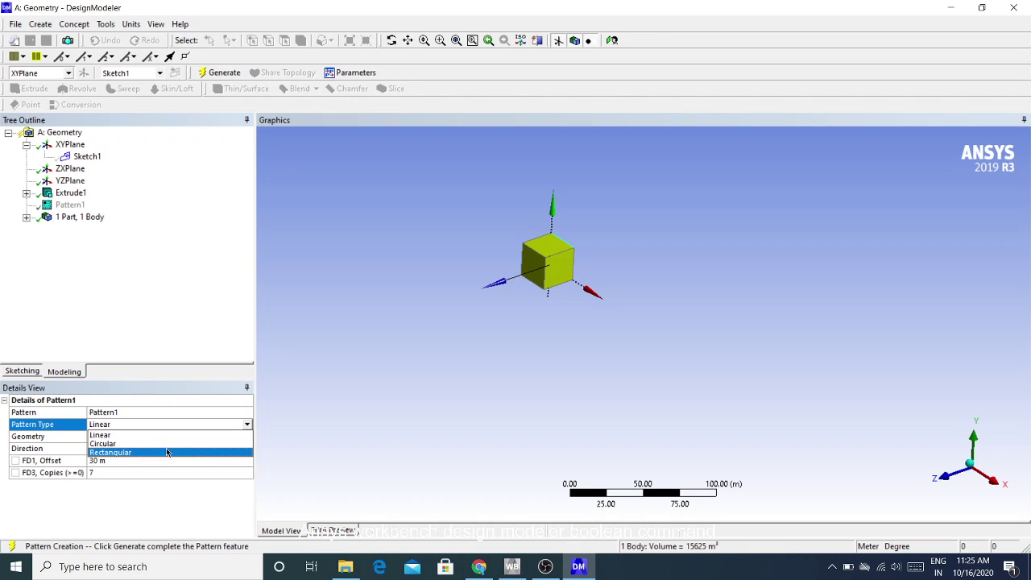
pyautogui.click(175, 499)
pyautogui.click(219, 73)
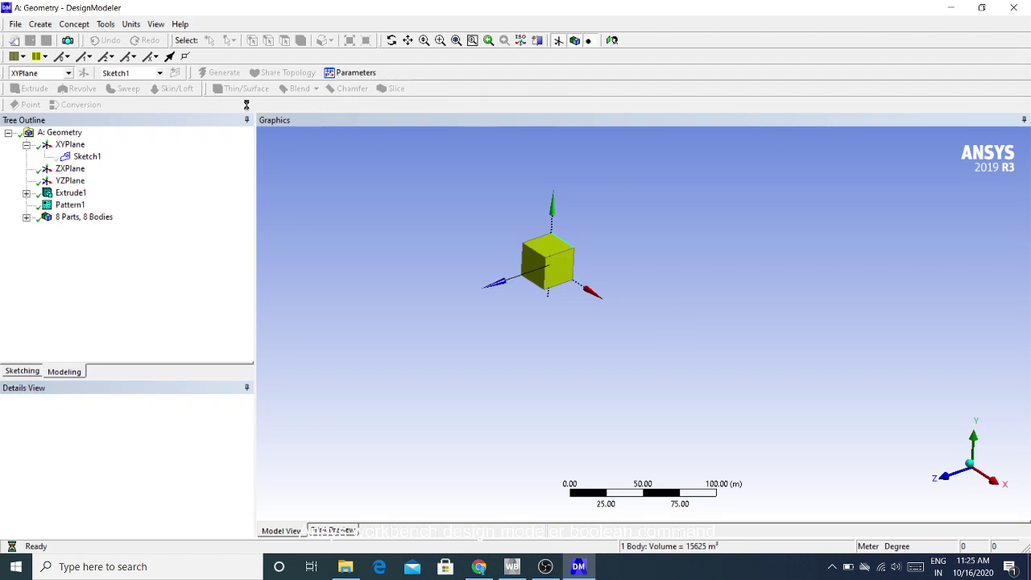
# - Start a second pattern feature and assign the first cube of the row as its geometry
pyautogui.moveTo(553, 347)
pyautogui.mouseDown(button='middle')
pyautogui.moveTo(617, 341)
pyautogui.moveTo(543, 356)
pyautogui.moveTo(554, 365)
pyautogui.mouseUp(button='middle')
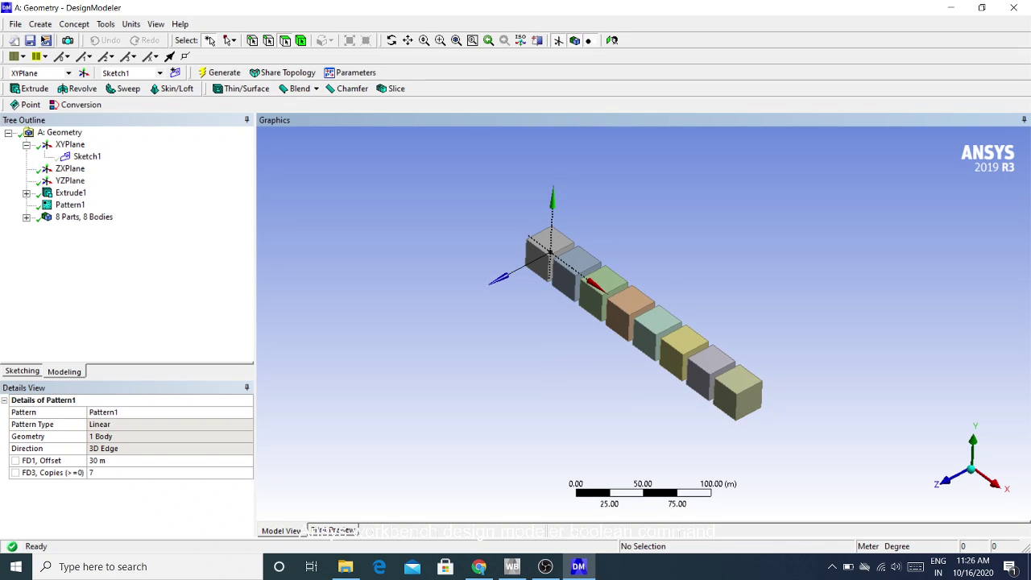
pyautogui.click(41, 24)
pyautogui.click(56, 190)
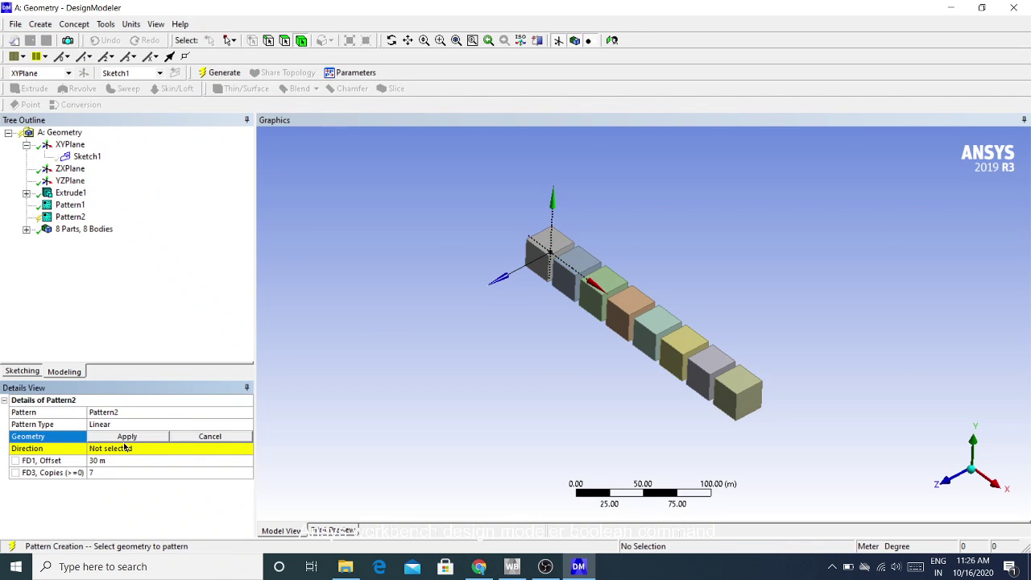
pyautogui.click(541, 251)
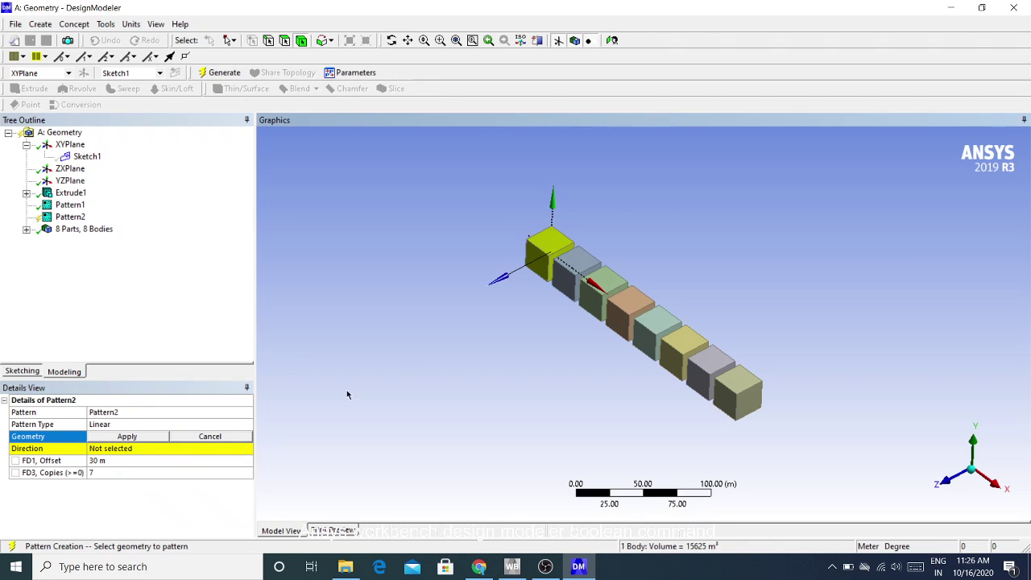
pyautogui.click(129, 437)
pyautogui.click(127, 449)
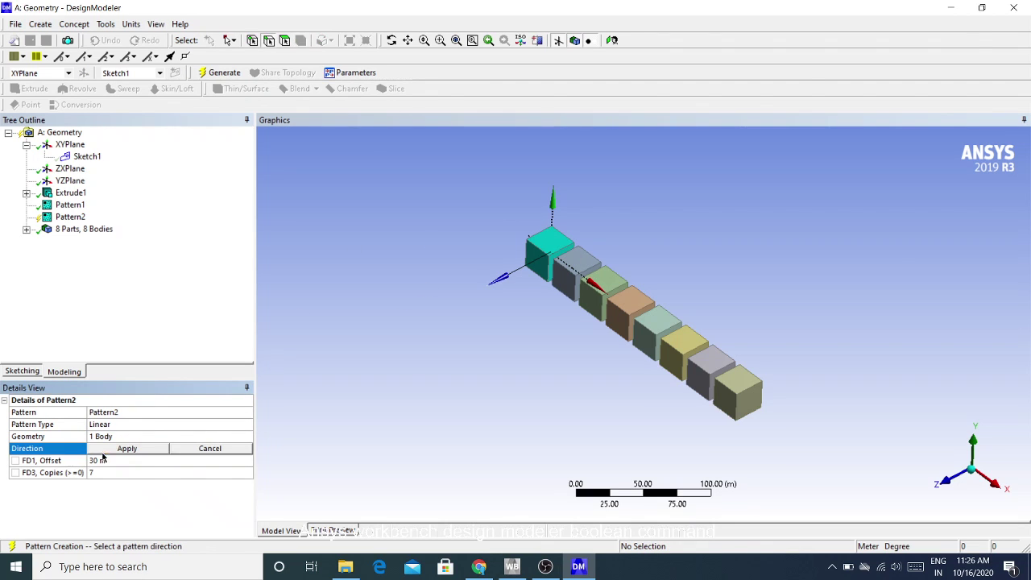
# - Change the second pattern's type to Circular, keeping the first cube as its geometry
pyautogui.click(207, 425)
pyautogui.click(246, 425)
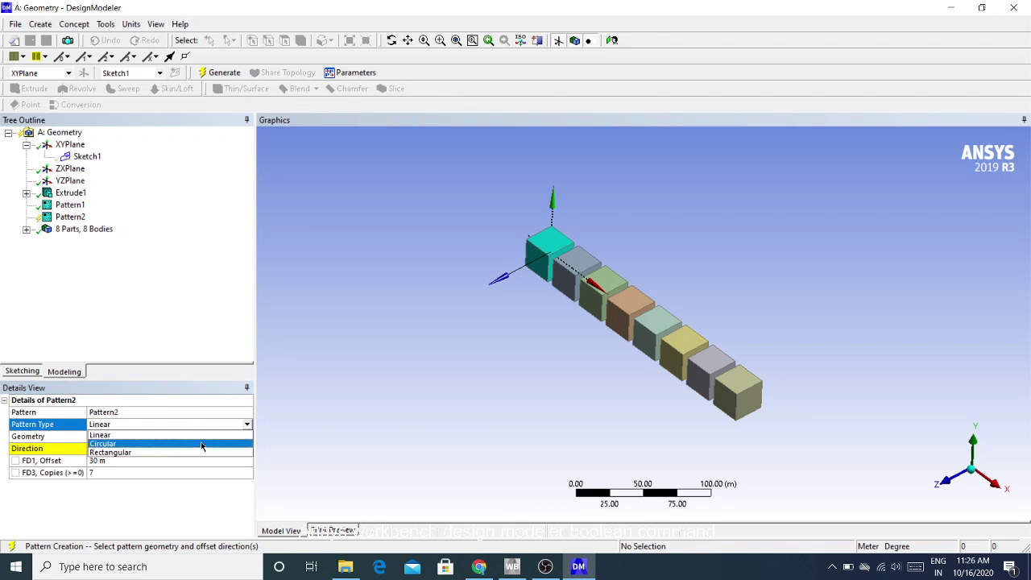
pyautogui.click(155, 447)
pyautogui.click(111, 436)
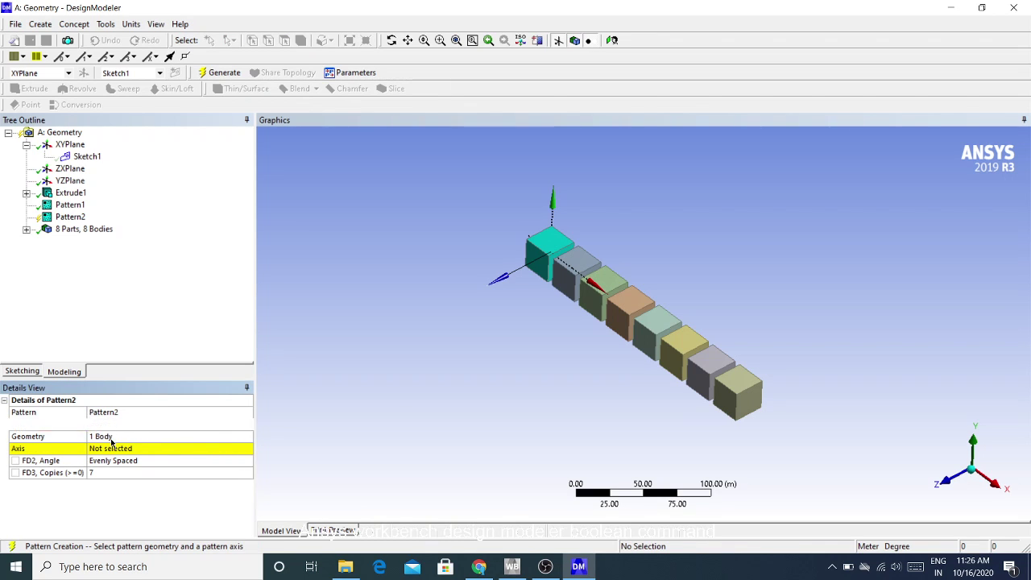
pyautogui.click(123, 439)
# - Set the circular pattern's axis to the upper, outer edge parallel to Z on the last cube of the row
pyautogui.click(120, 449)
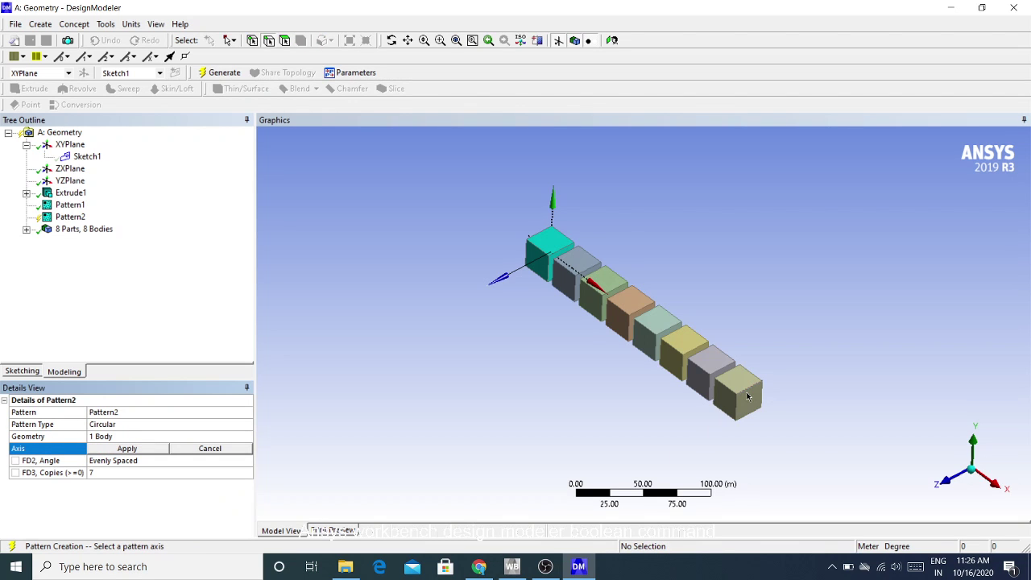
pyautogui.scroll(3, 748, 396)
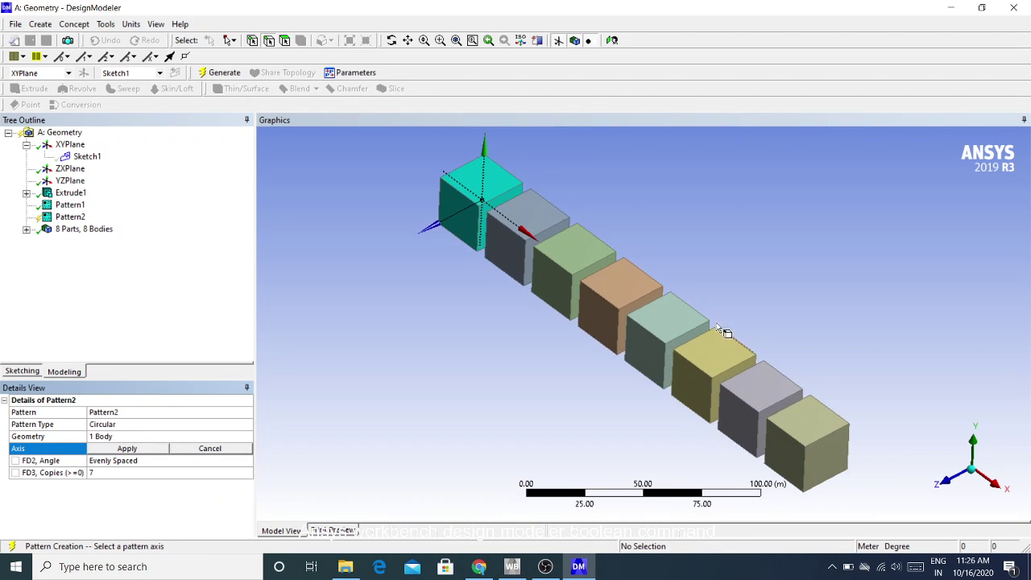
pyautogui.click(440, 41)
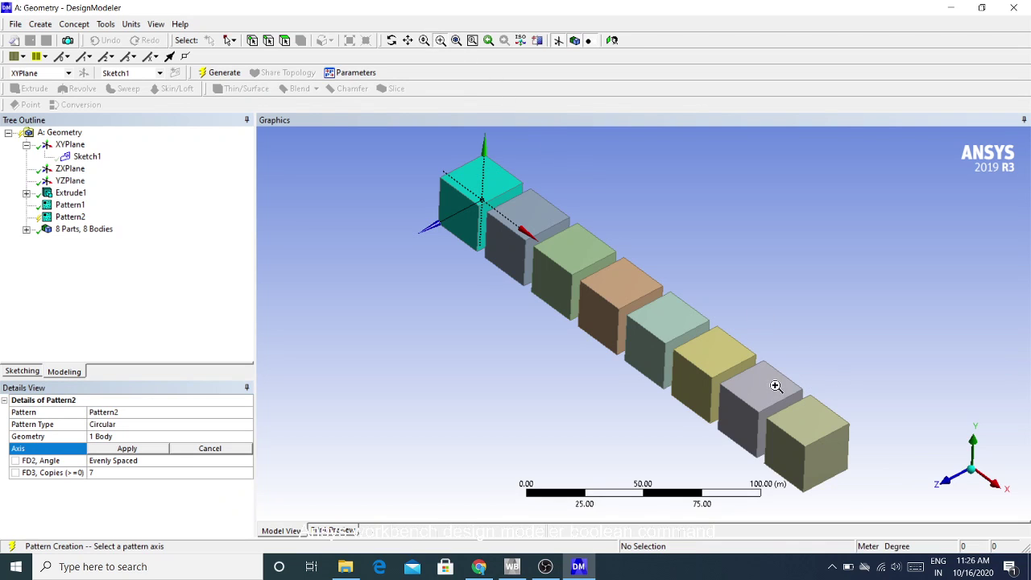
pyautogui.moveTo(775, 386); pyautogui.dragTo(850, 482)
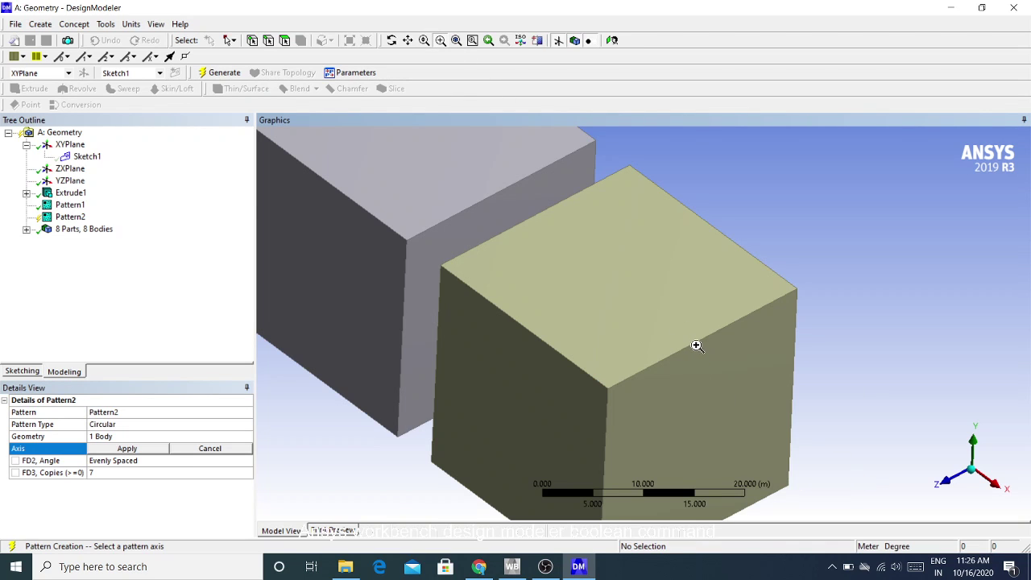
pyautogui.click(440, 41)
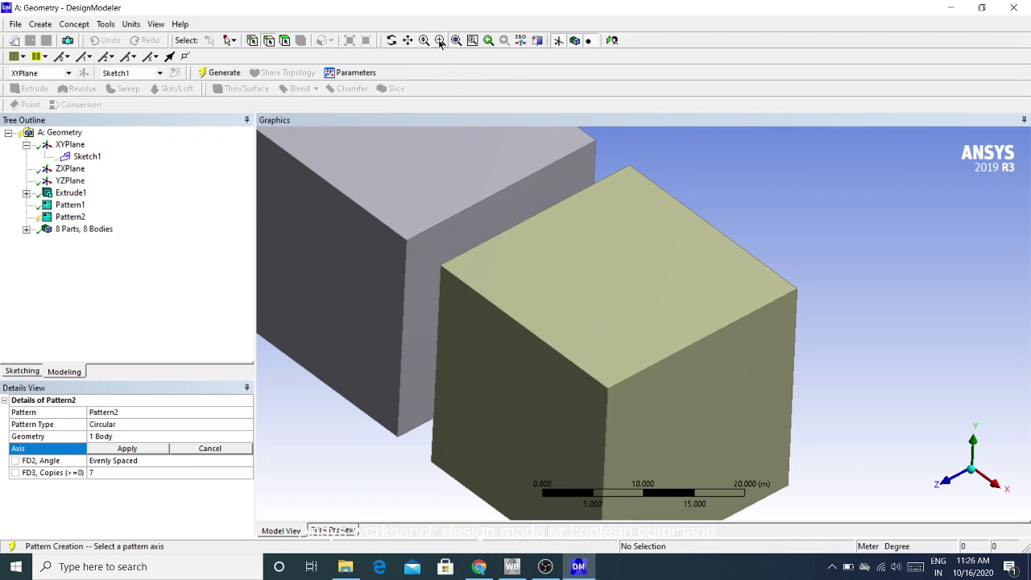
pyautogui.click(719, 331)
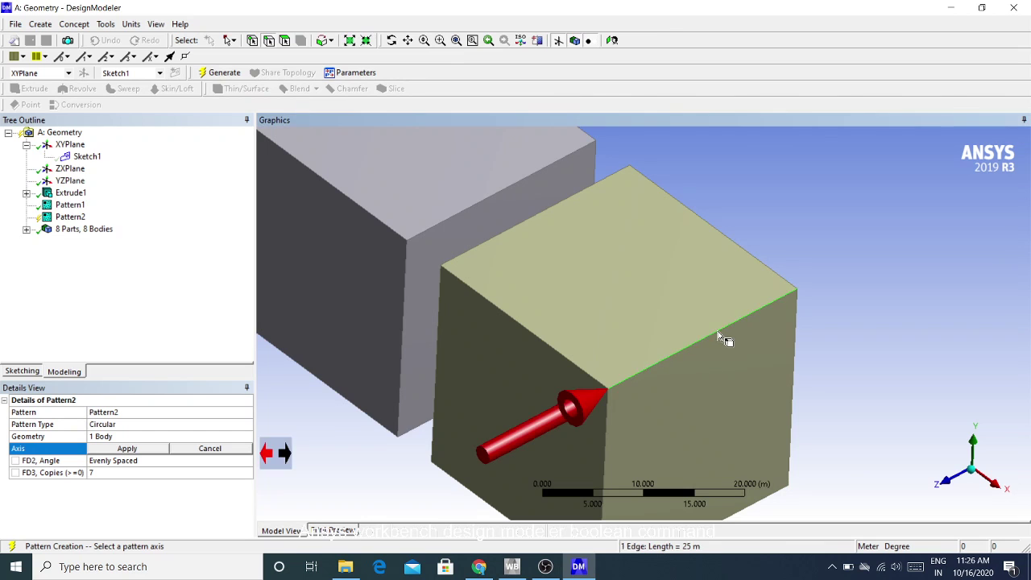
pyautogui.click(157, 449)
# - Recheck the circular pattern's axis selection with the whole row in view, keeping the chosen edge
pyautogui.scroll(-10, 740, 422)
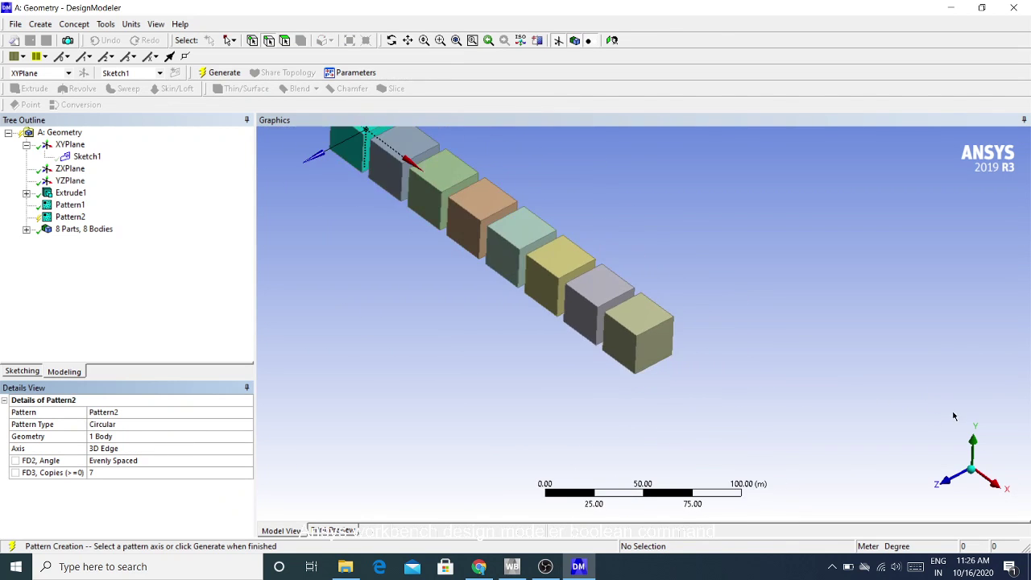
pyautogui.scroll(-3, 954, 416)
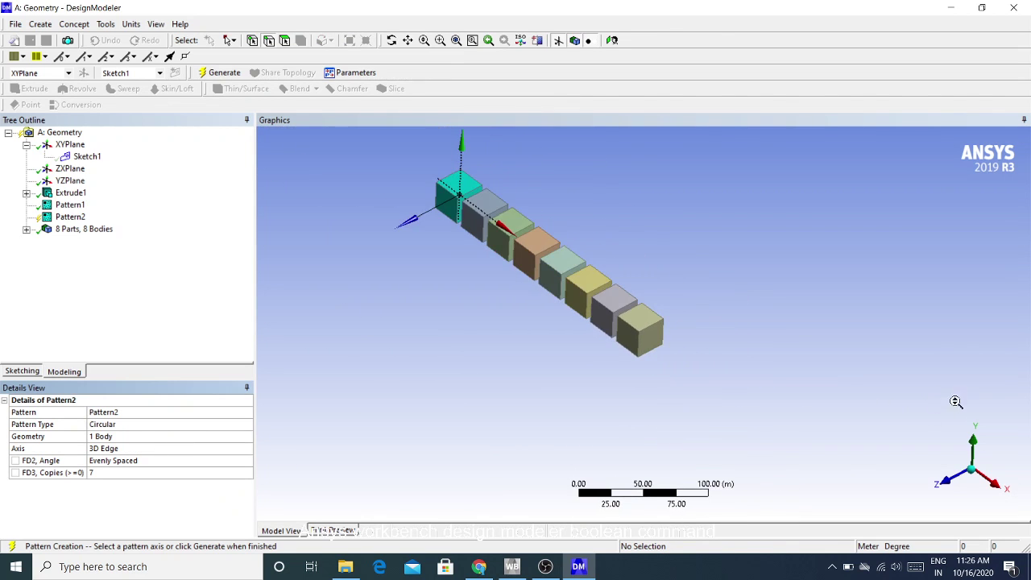
pyautogui.click(407, 40)
pyautogui.moveTo(457, 201); pyautogui.dragTo(576, 256)
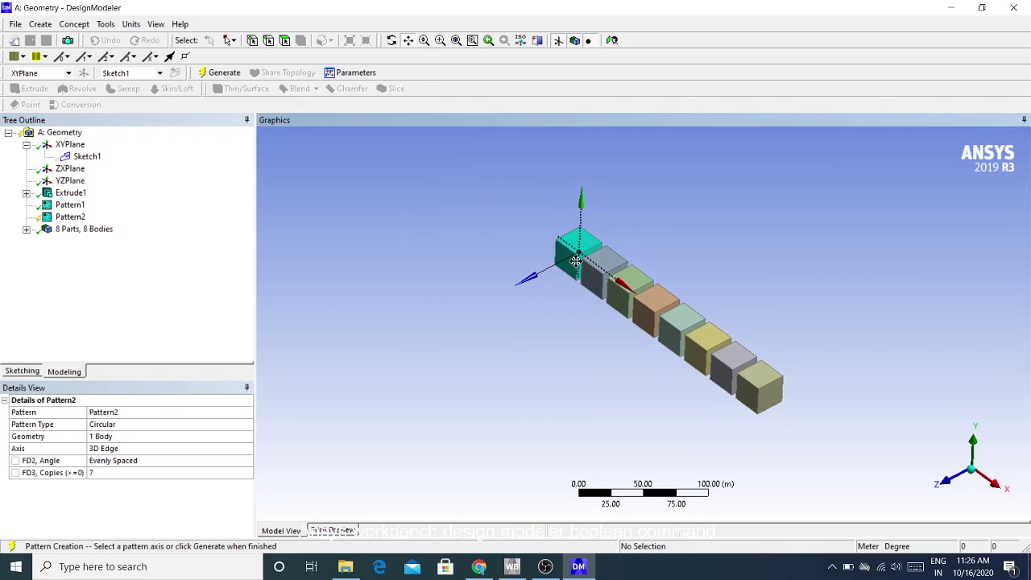
pyautogui.click(413, 45)
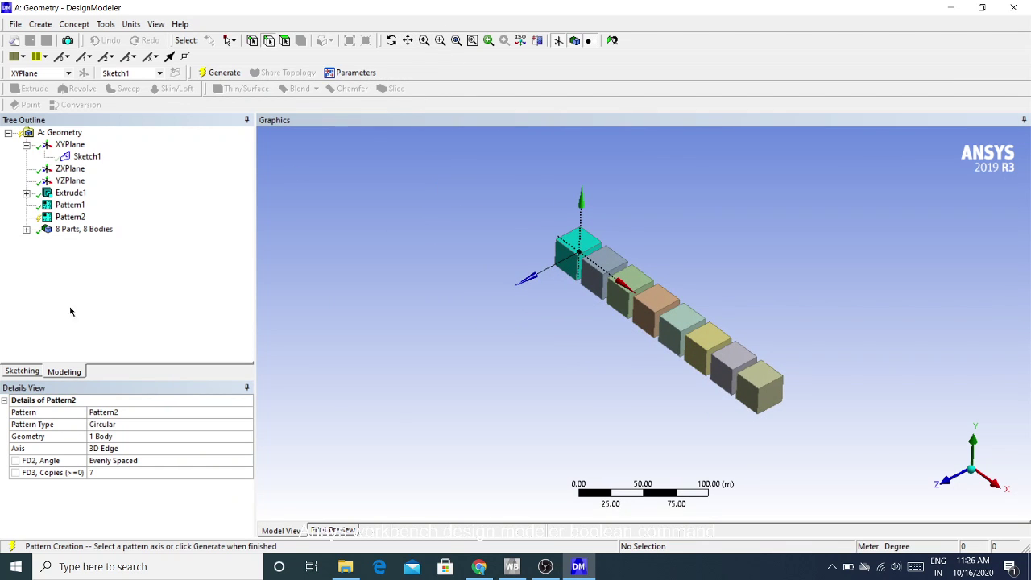
pyautogui.click(99, 452)
pyautogui.click(127, 449)
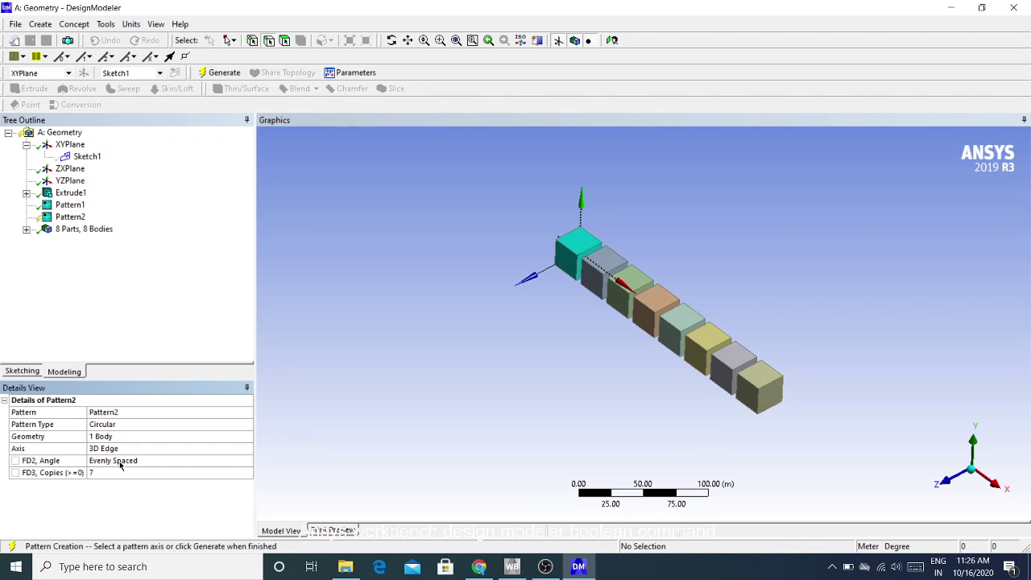
# - Keep the circular pattern's angle Evenly Spaced, set 15 copies, and generate it
pyautogui.click(106, 461)
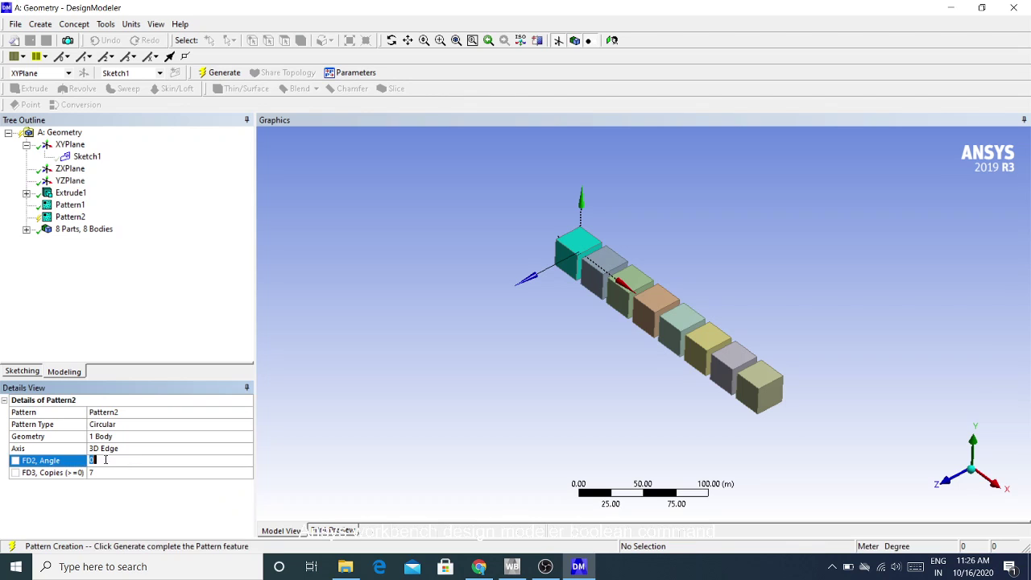
pyautogui.click(105, 472)
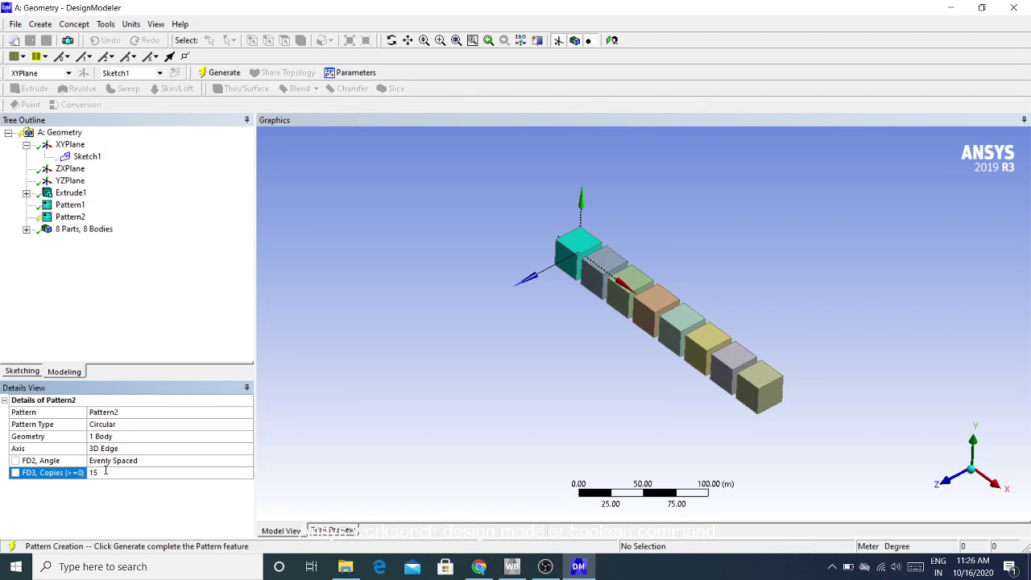
pyautogui.click(219, 72)
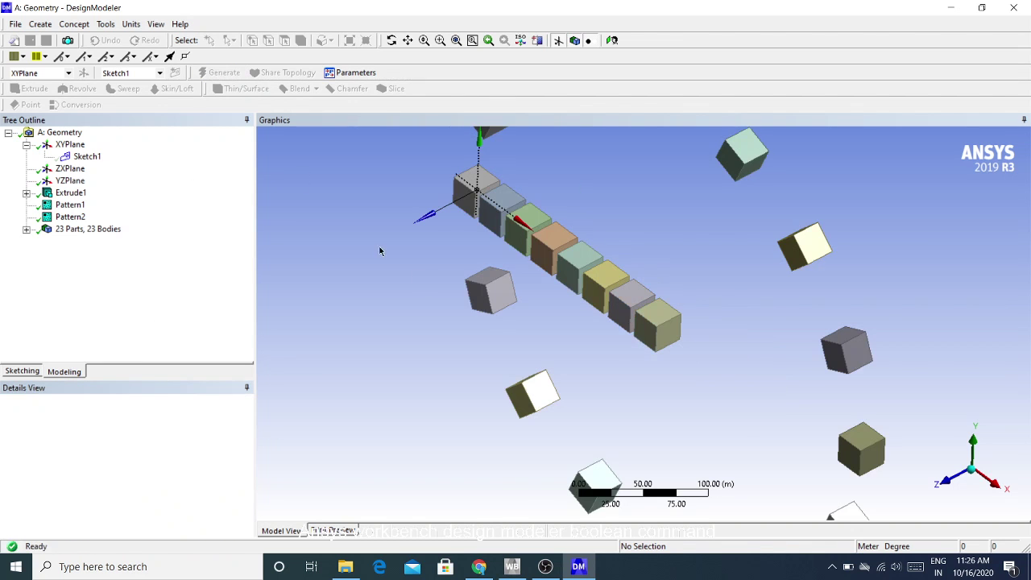
# - Examine the generated ring of cubes in front and isometric views
pyautogui.scroll(-3, 631, 362)
pyautogui.moveTo(632, 363); pyautogui.dragTo(797, 332, button='middle')
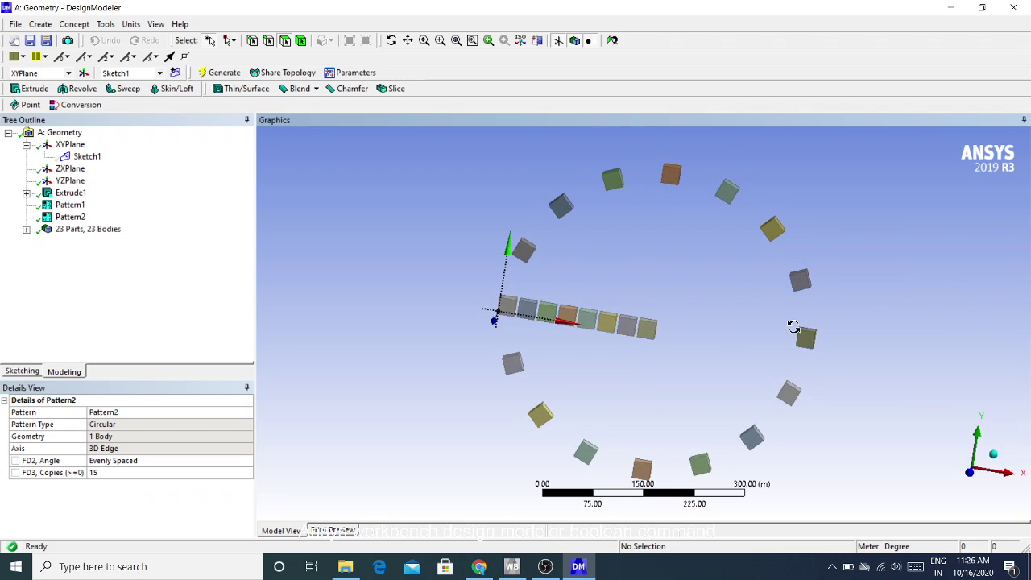
pyautogui.click(993, 456)
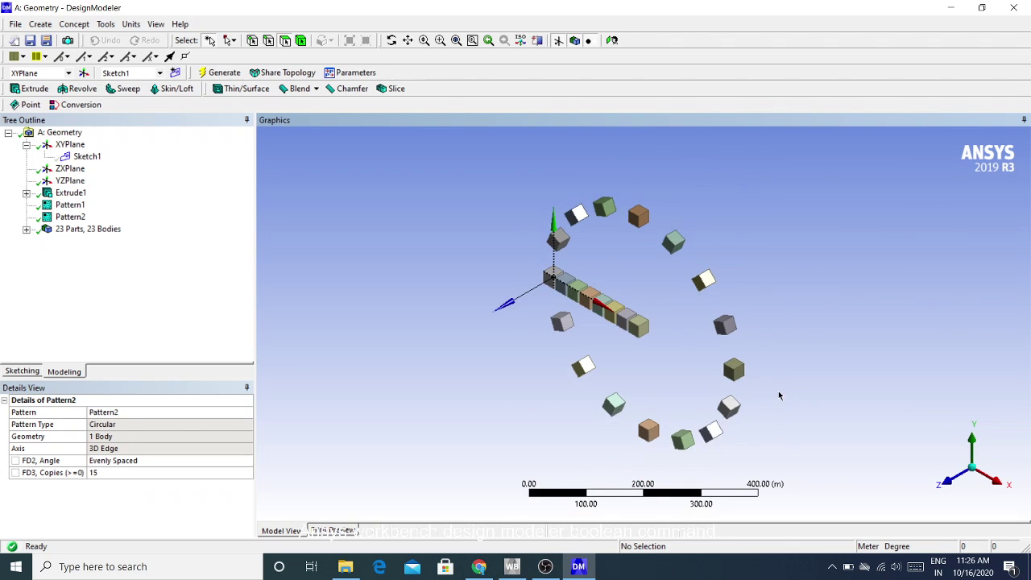
pyautogui.click(946, 480)
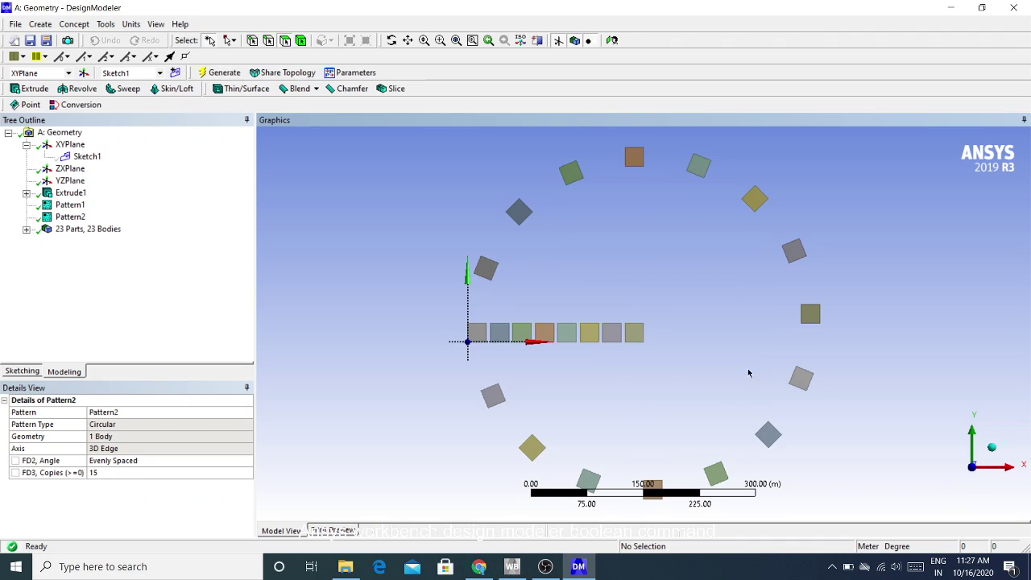
pyautogui.scroll(1, 745, 372)
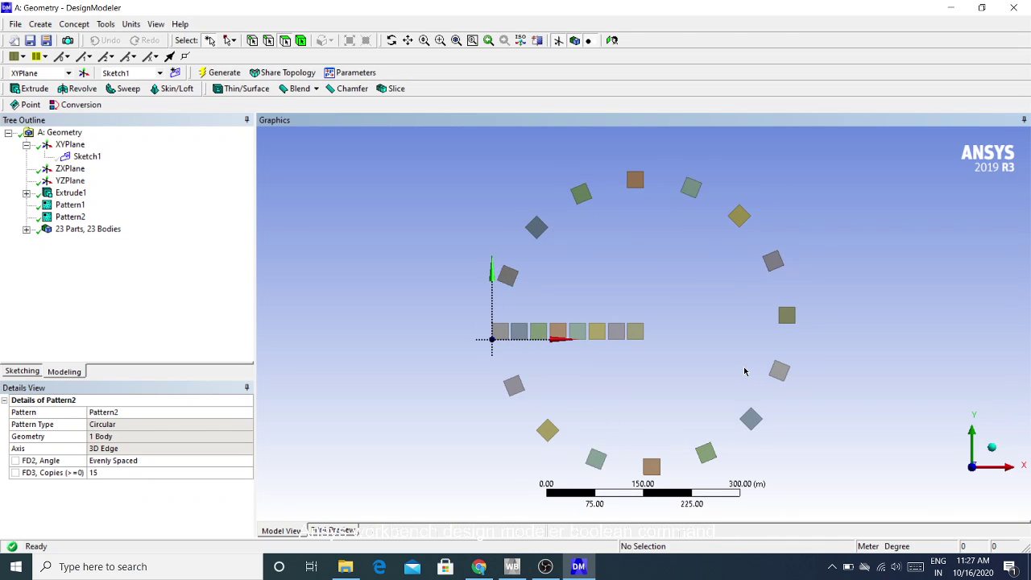
pyautogui.scroll(-1, 745, 372)
pyautogui.moveTo(745, 371); pyautogui.dragTo(764, 409, button='middle')
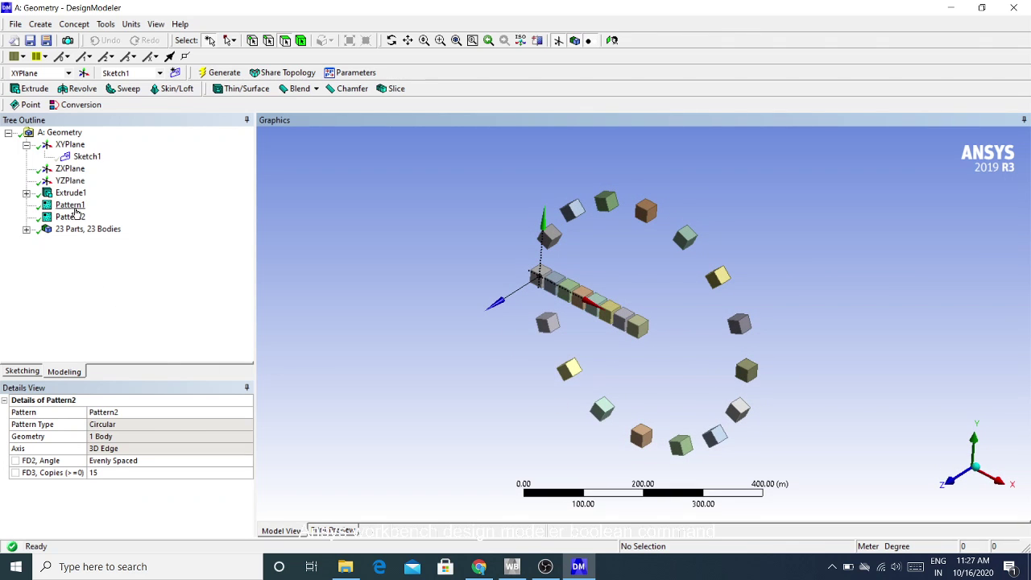
# - Reopen the selections of the first, linear pattern and change its type to Rectangular
pyautogui.click(74, 206)
pyautogui.click(213, 420)
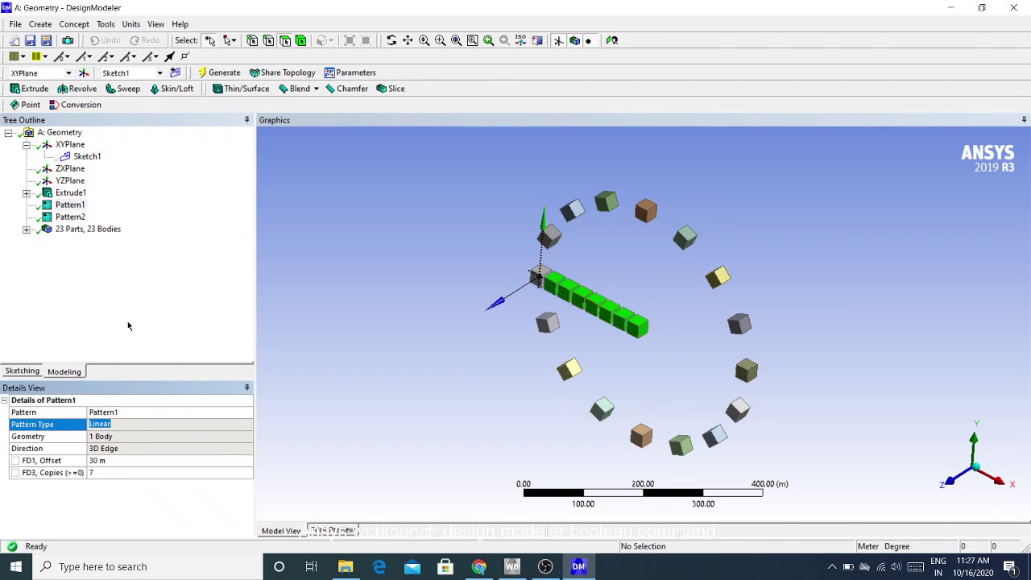
pyautogui.rightClick(76, 206)
pyautogui.click(115, 207)
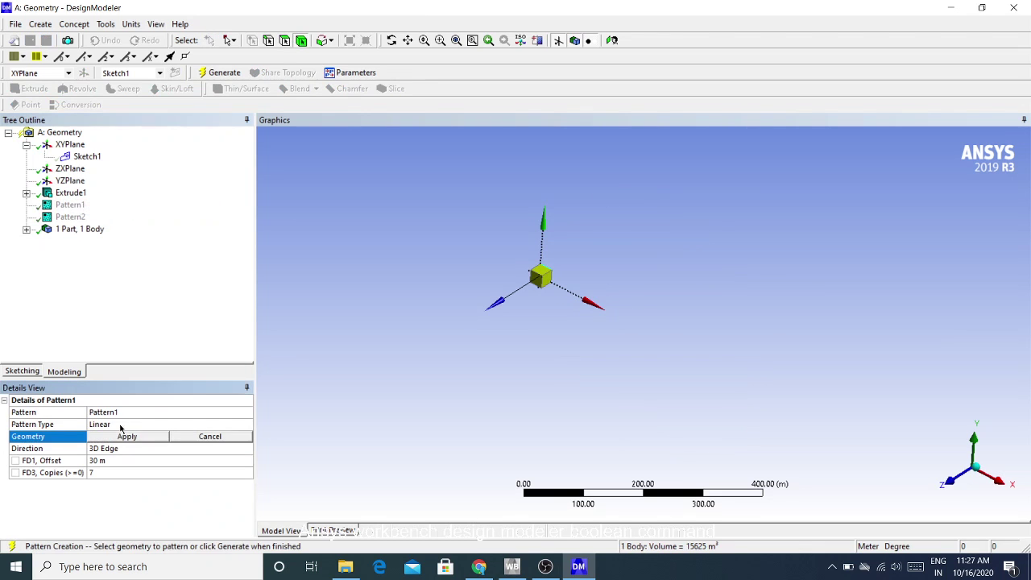
pyautogui.click(118, 434)
pyautogui.click(247, 427)
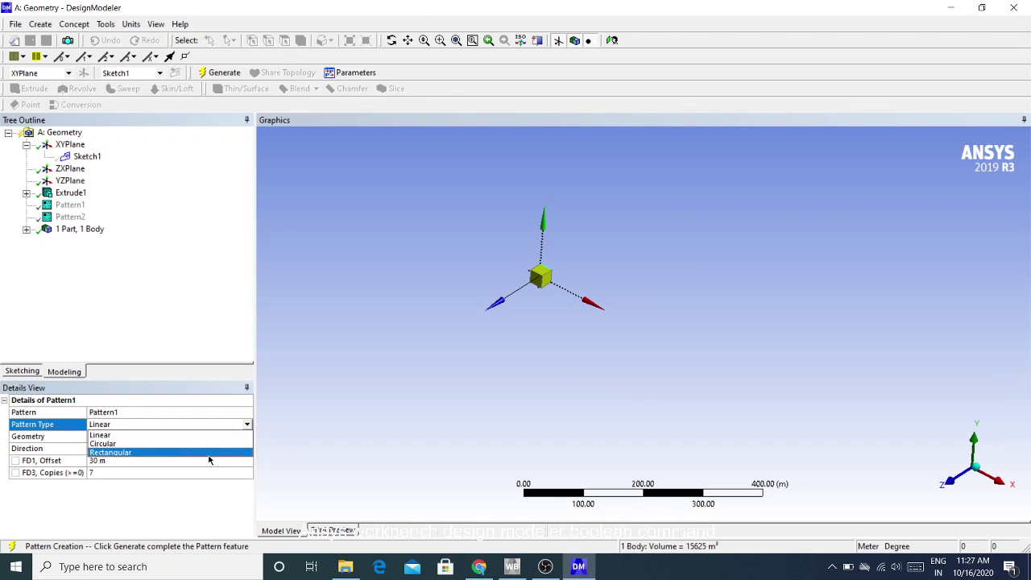
pyautogui.click(161, 455)
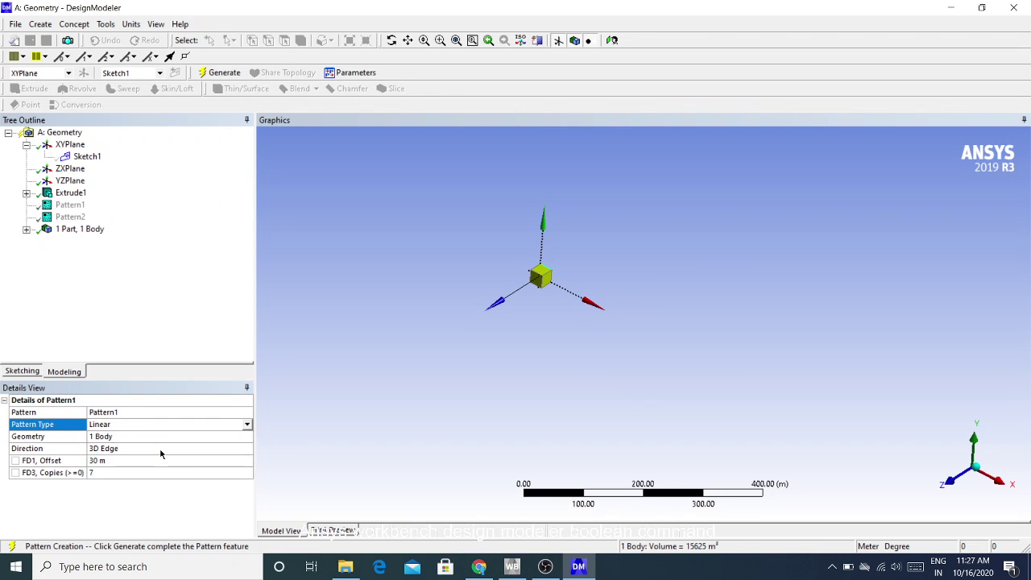
# - Reapply the edge parallel to X as the rectangular pattern's first direction, with 7 copies
pyautogui.click(107, 448)
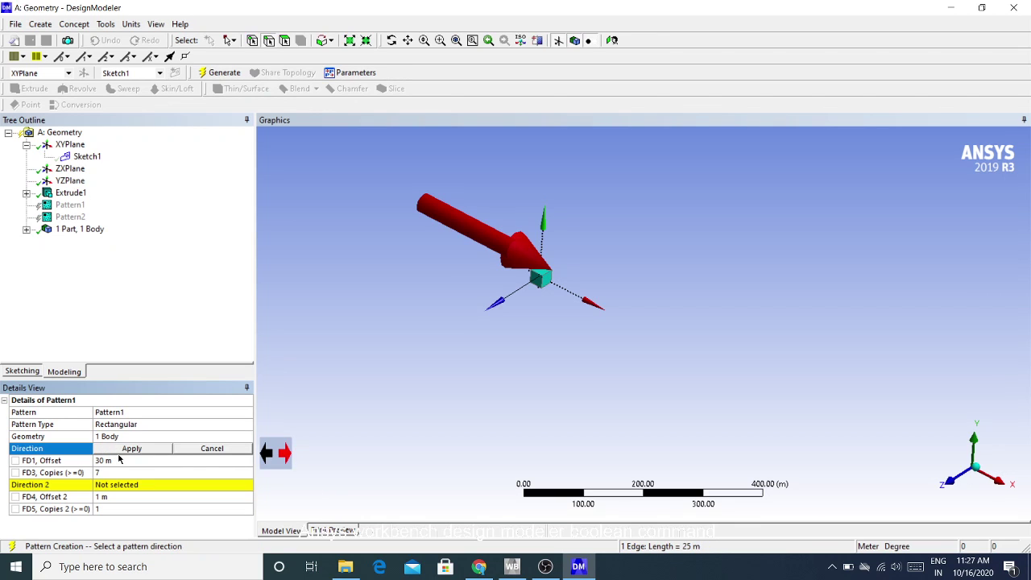
pyautogui.click(131, 449)
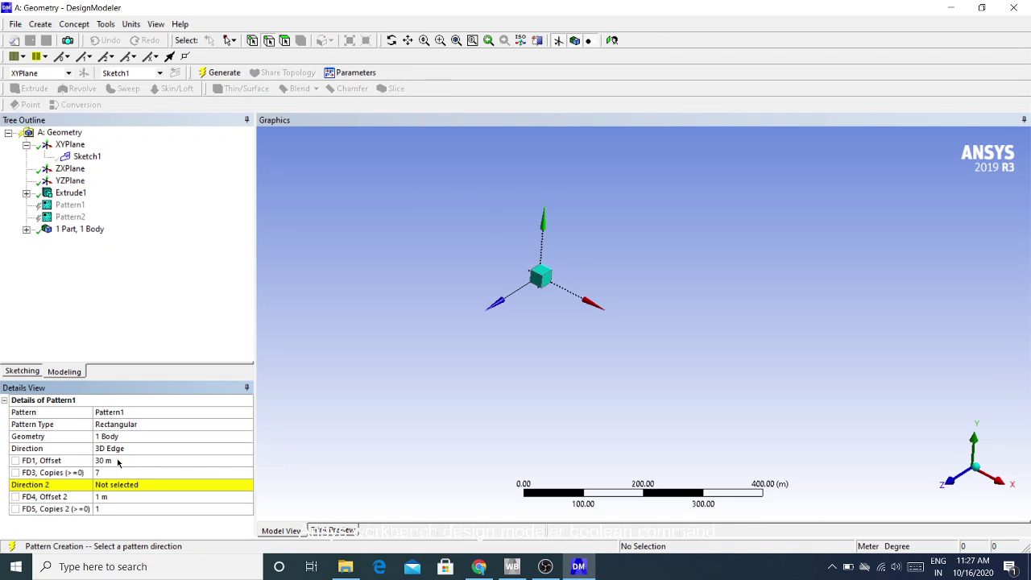
pyautogui.click(112, 473)
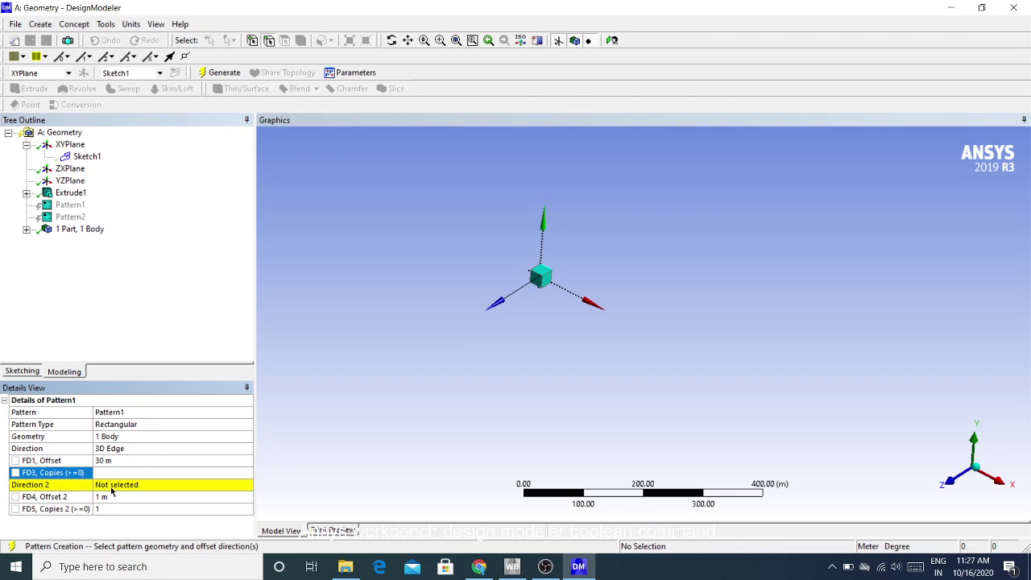
# - Apply the cube's top edge parallel to Z as the rectangular pattern's second direction, flipped to point toward positive Z
pyautogui.click(129, 486)
pyautogui.scroll(-2, 553, 275)
pyautogui.scroll(3, 609, 319)
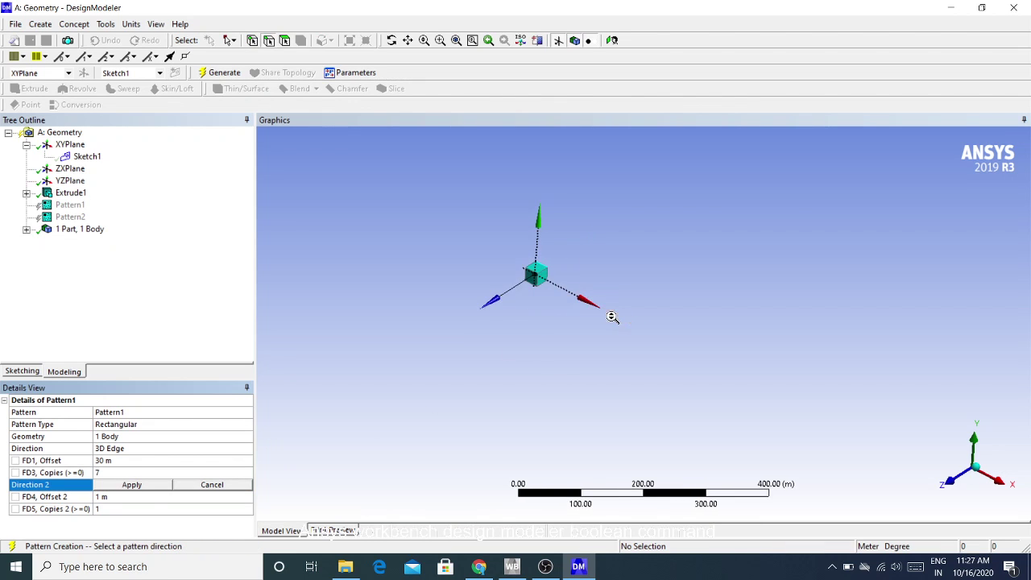
pyautogui.click(440, 41)
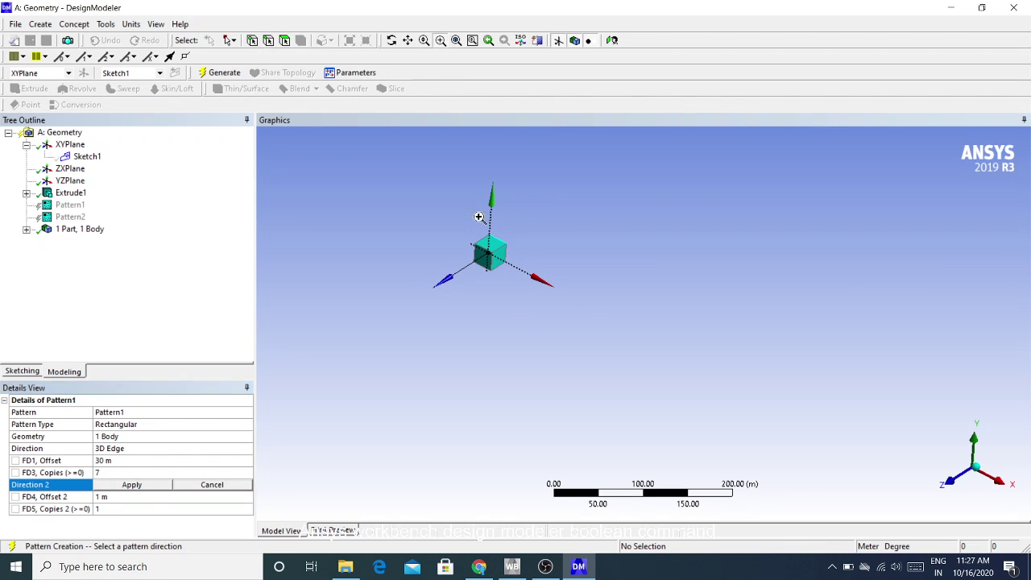
pyautogui.moveTo(465, 224); pyautogui.dragTo(528, 296)
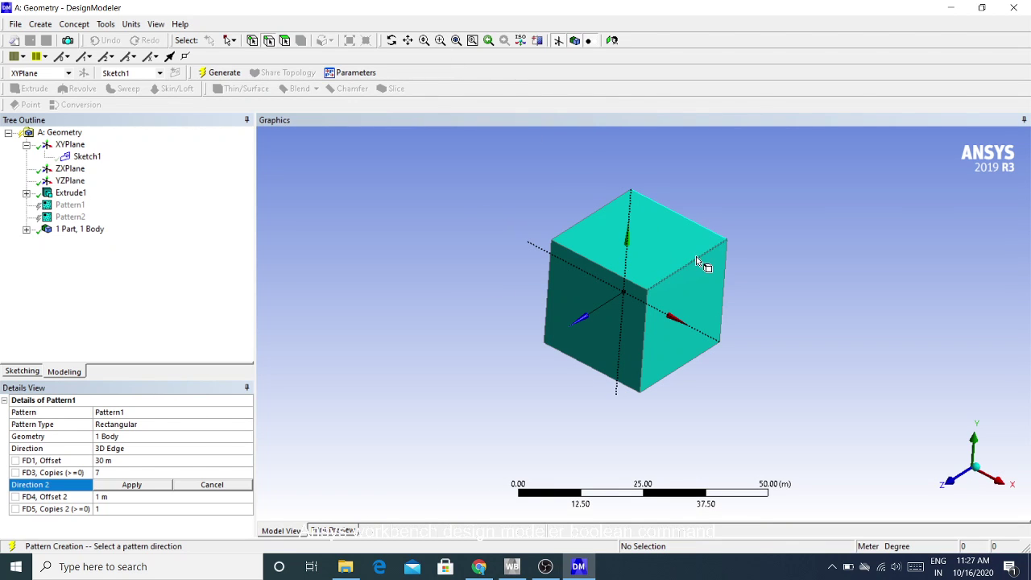
pyautogui.click(697, 257)
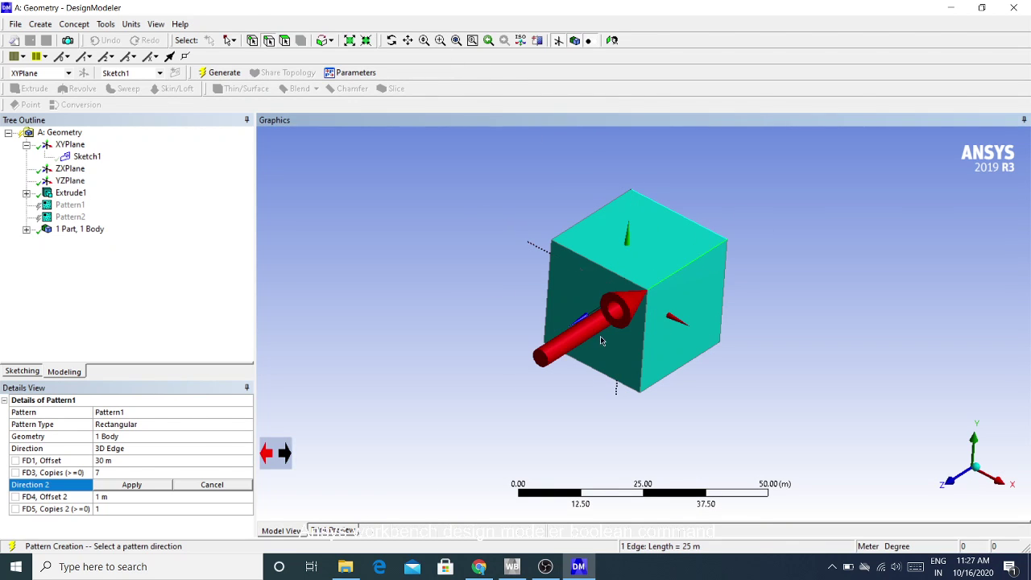
pyautogui.click(282, 455)
pyautogui.click(133, 485)
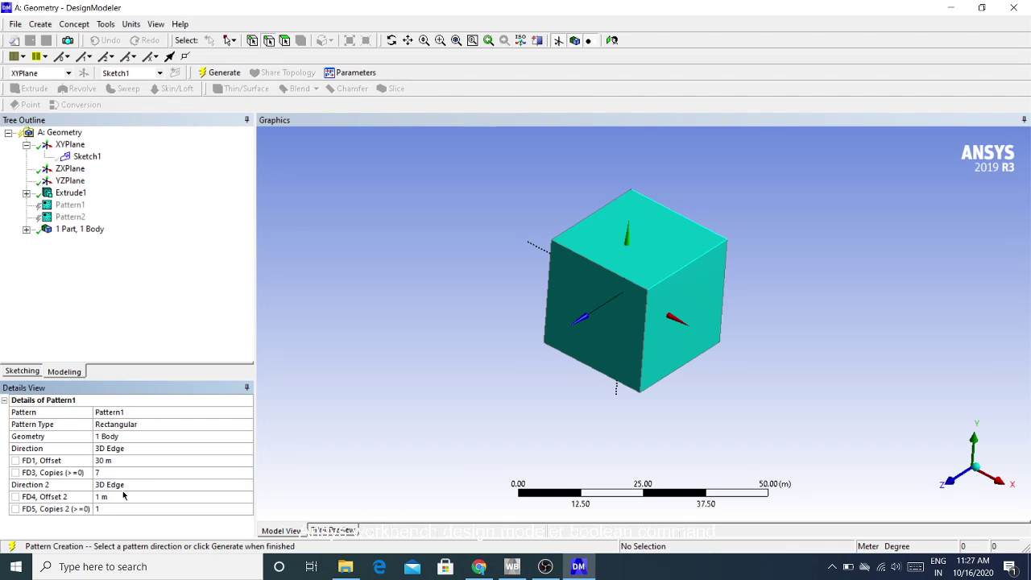
# - Set the second direction's offset to 30 m and its copies to 7, and generate the rectangular pattern
pyautogui.click(123, 496)
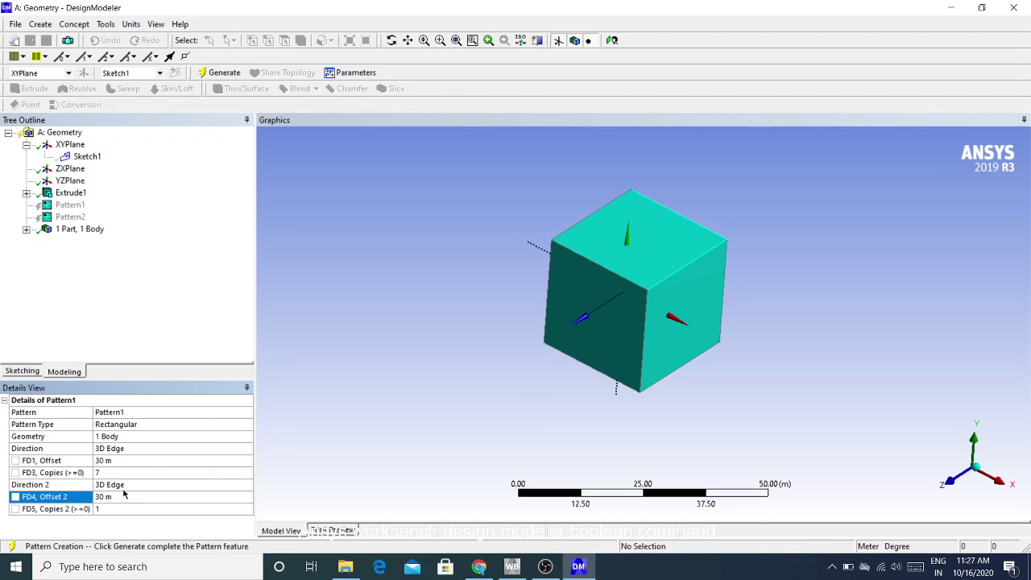
pyautogui.click(118, 508)
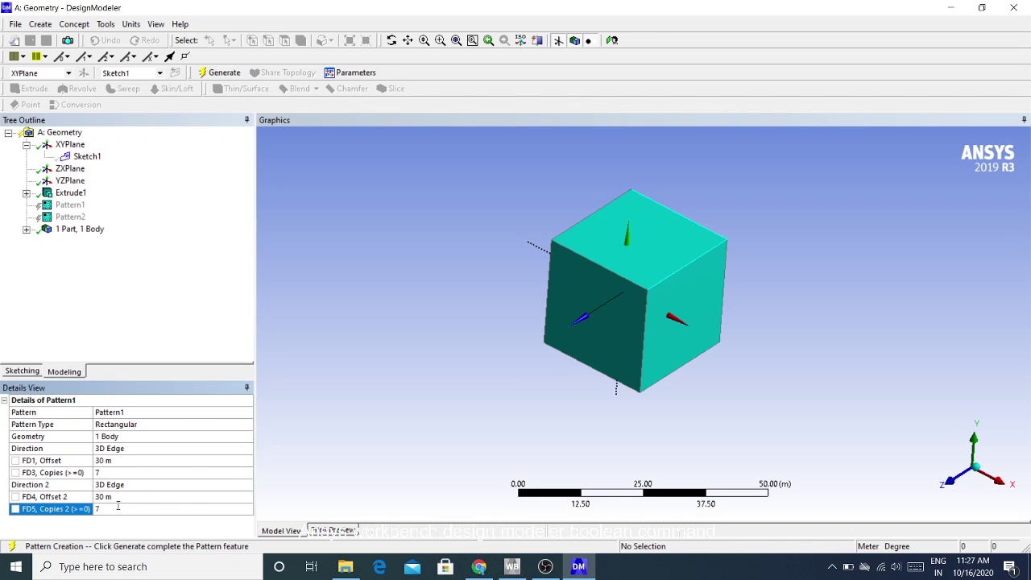
pyautogui.scroll(-4, 478, 320)
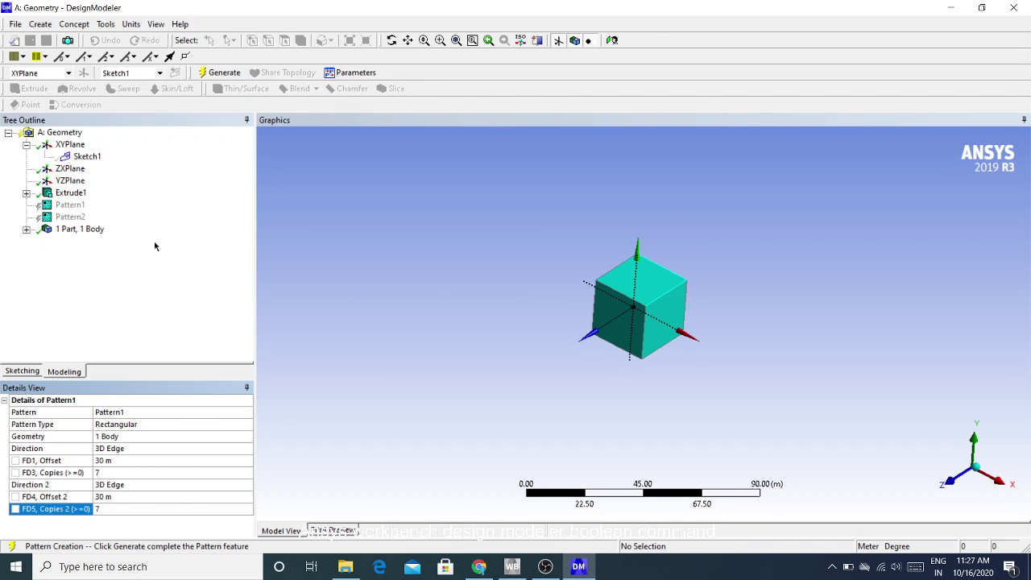
pyautogui.click(220, 73)
pyautogui.scroll(-5, 546, 237)
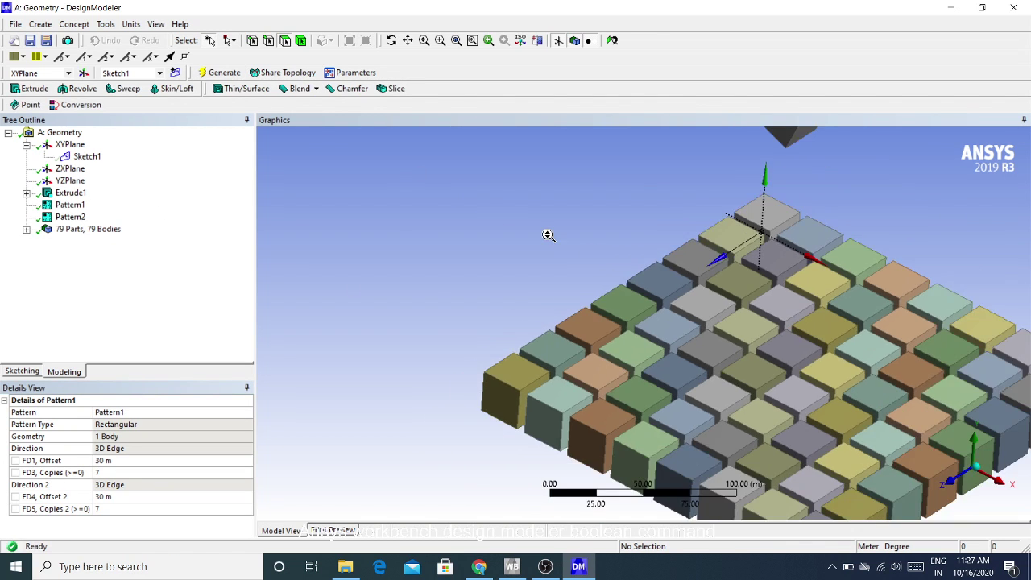
pyautogui.scroll(-3, 545, 241)
pyautogui.moveTo(545, 242); pyautogui.dragTo(736, 352, button='middle')
pyautogui.scroll(5, 733, 342)
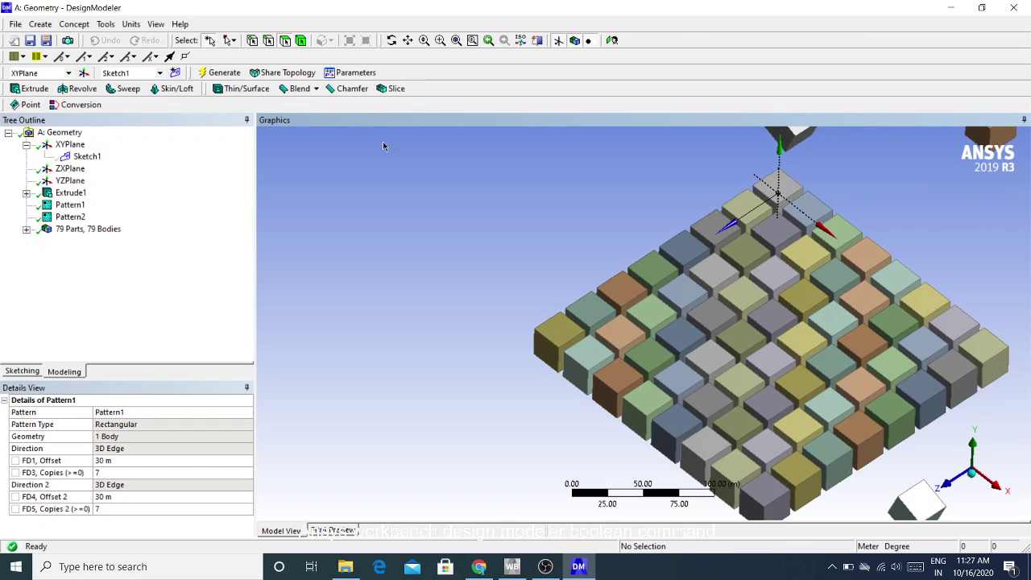
# - Pick out individual cubes along the grid's outer row parallel to Z and examine the grid together with the ring of cubes
pyautogui.click(300, 41)
pyautogui.click(753, 206)
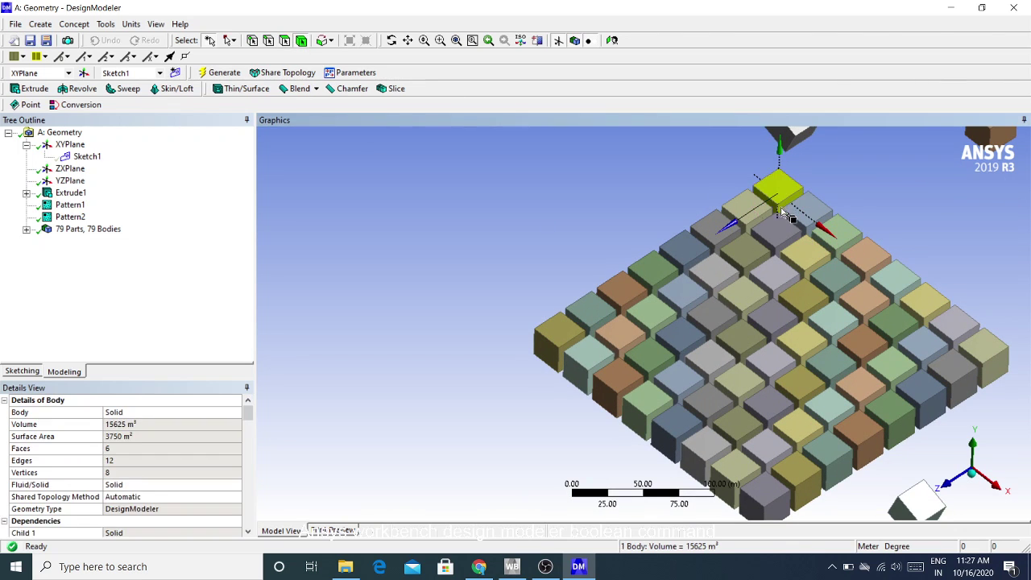
pyautogui.click(709, 229)
pyautogui.click(677, 249)
pyautogui.click(622, 293)
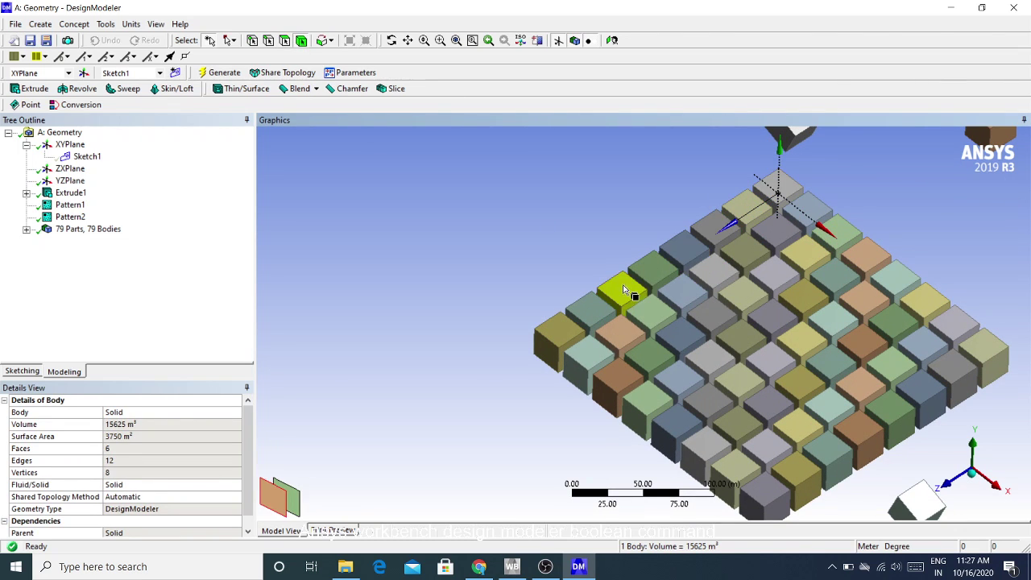
pyautogui.click(653, 267)
pyautogui.click(588, 308)
pyautogui.click(557, 337)
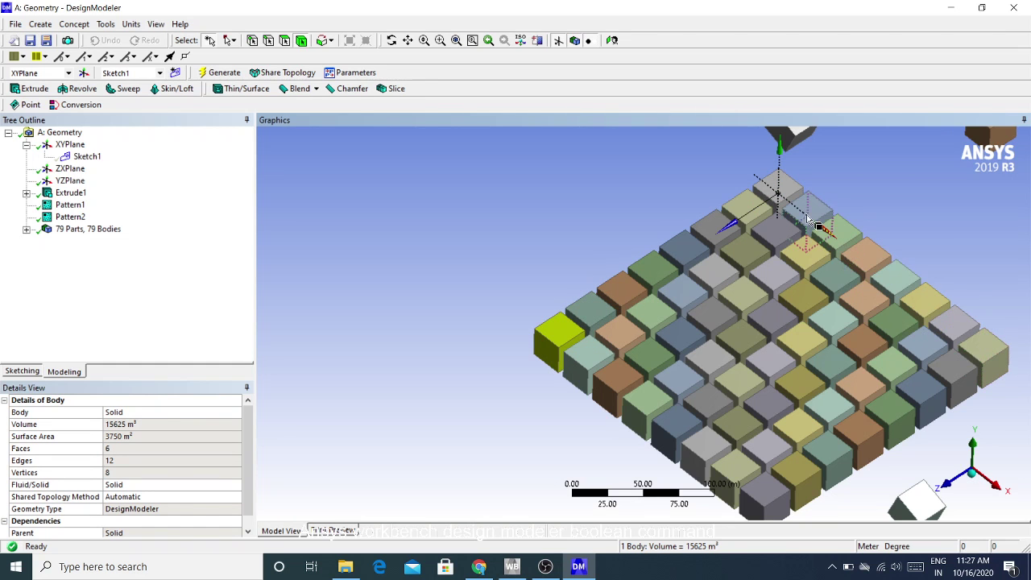
pyautogui.scroll(-5, 794, 224)
pyautogui.moveTo(873, 348); pyautogui.dragTo(902, 367, button='middle')
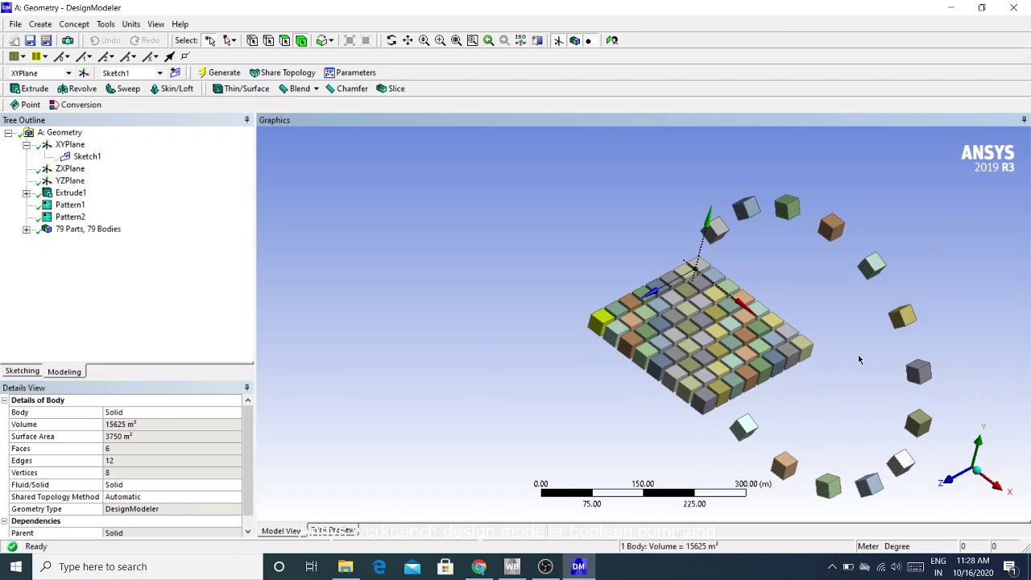
pyautogui.scroll(3, 831, 361)
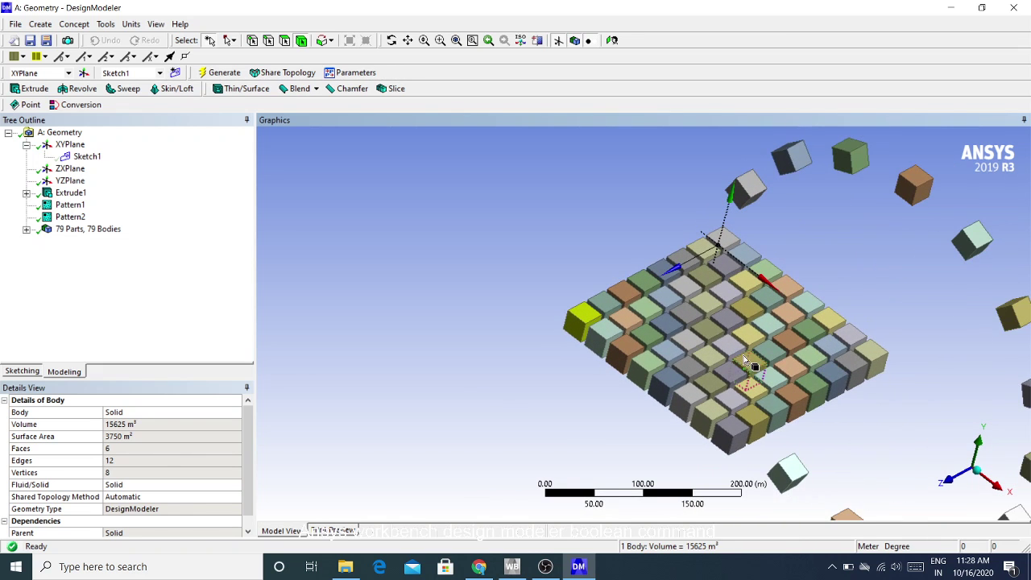
pyautogui.scroll(-2, 745, 360)
pyautogui.moveTo(854, 381)
pyautogui.mouseDown(button='middle')
pyautogui.moveTo(760, 328)
pyautogui.moveTo(843, 351)
pyautogui.moveTo(844, 384)
pyautogui.mouseUp(button='middle')
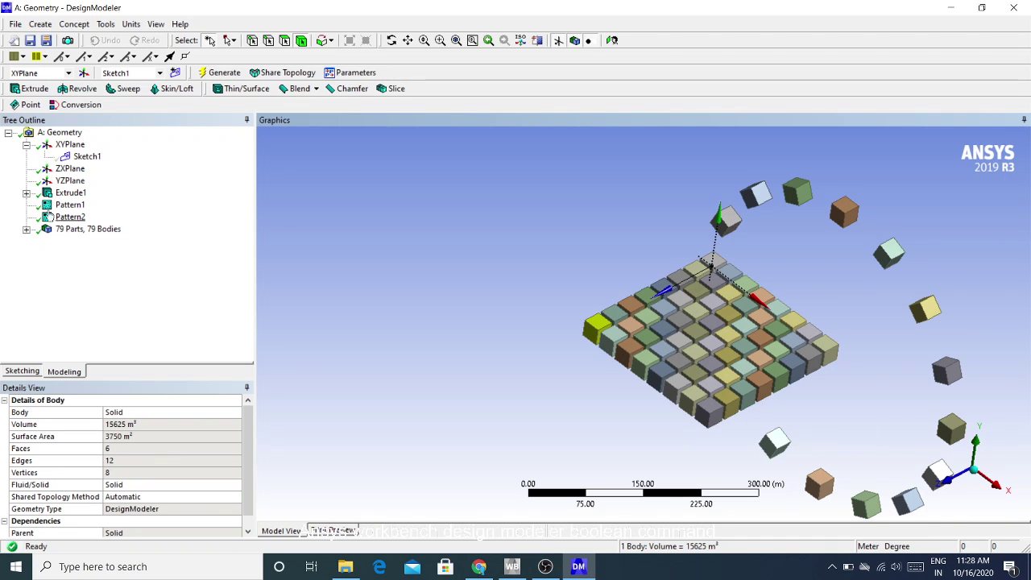
# - Create another Rectangular pattern with the corner cube at the far Z end of the grid as its geometry
pyautogui.click(40, 25)
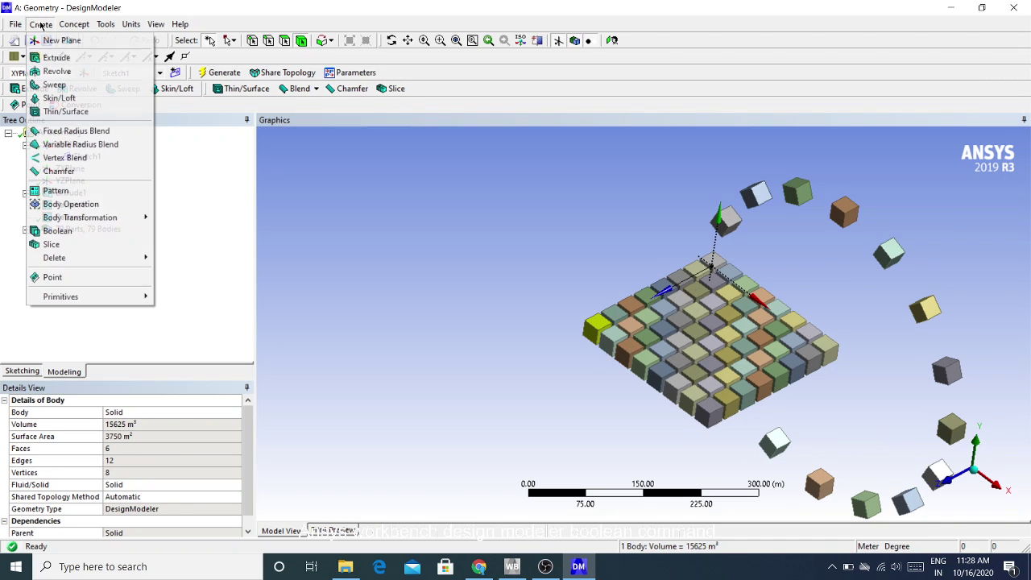
pyautogui.click(56, 190)
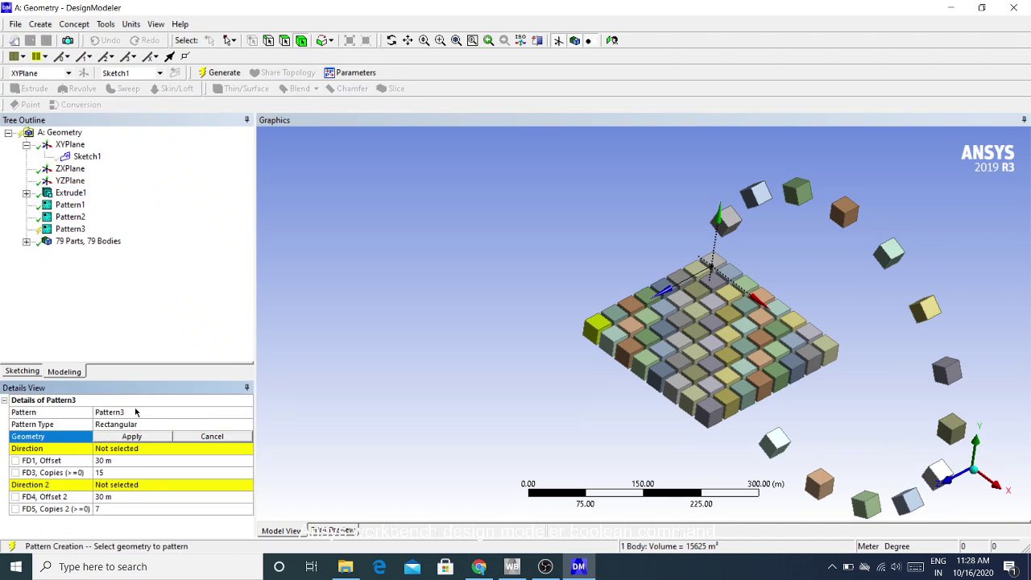
pyautogui.click(123, 434)
pyautogui.click(194, 425)
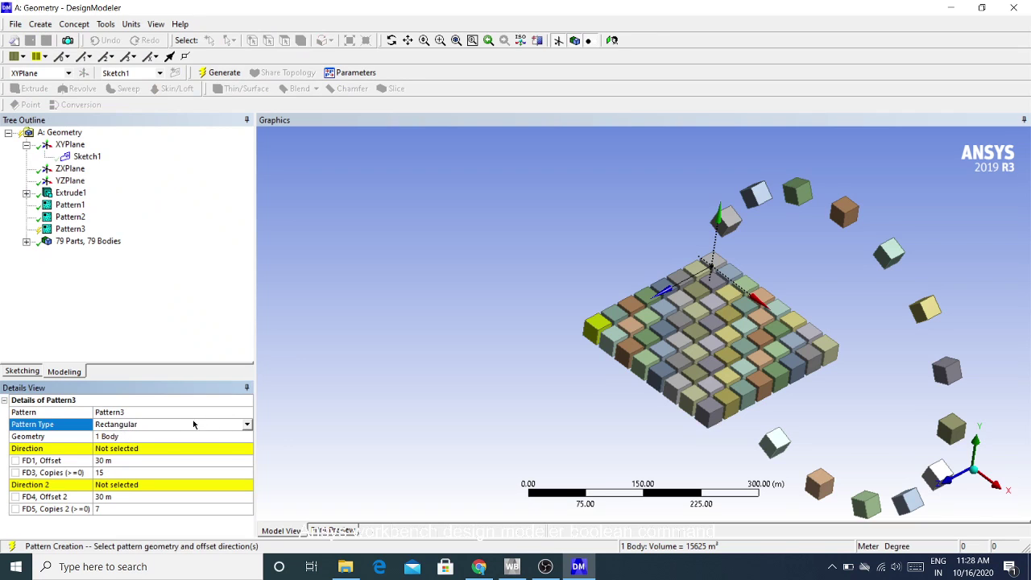
pyautogui.click(244, 429)
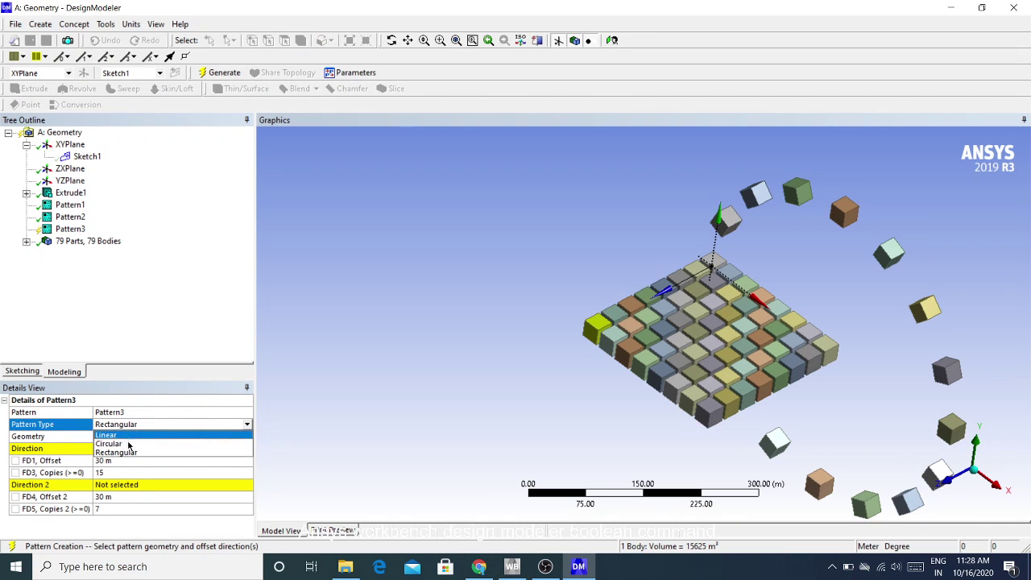
pyautogui.click(127, 452)
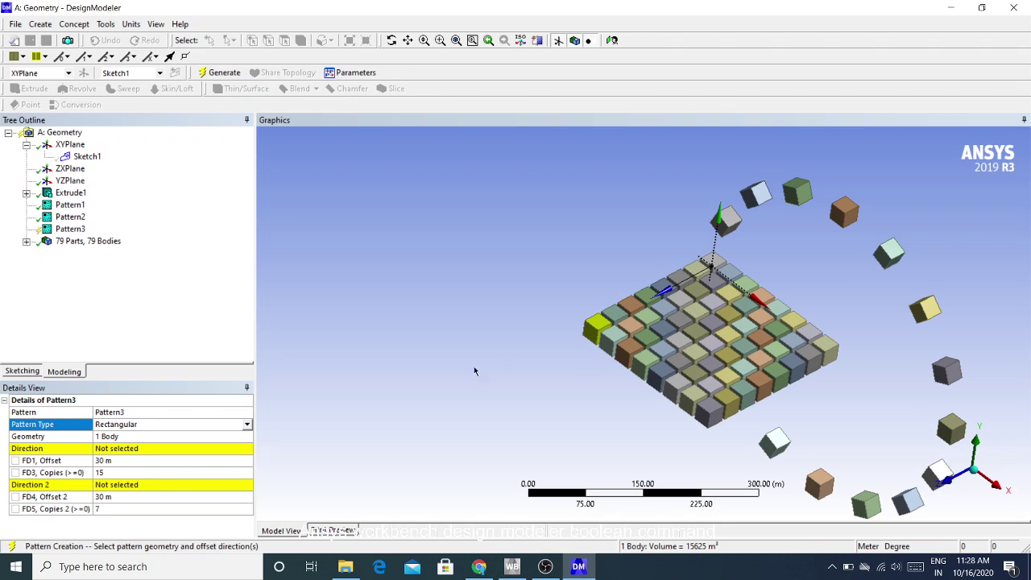
pyautogui.click(142, 437)
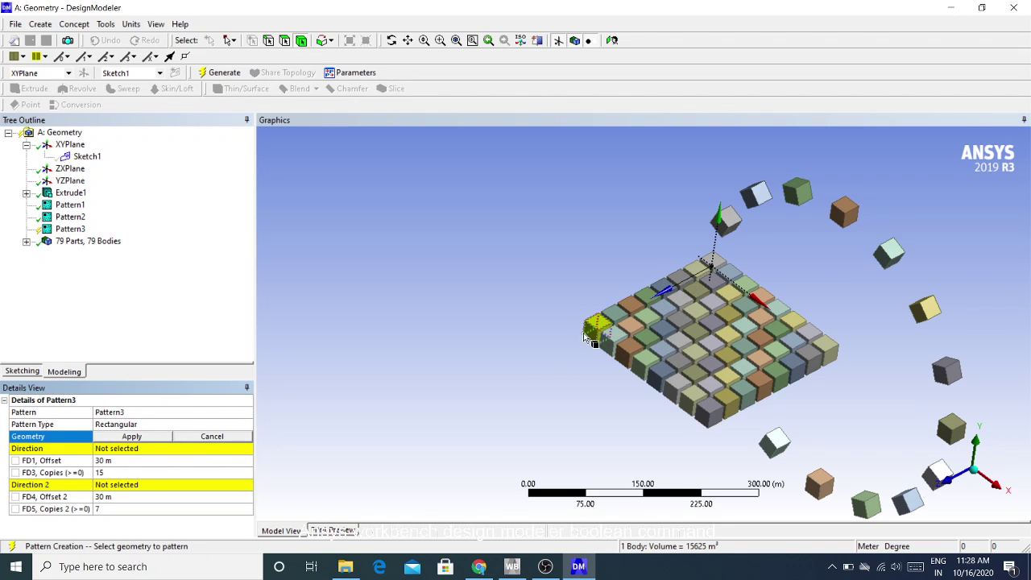
pyautogui.click(591, 340)
pyautogui.click(152, 440)
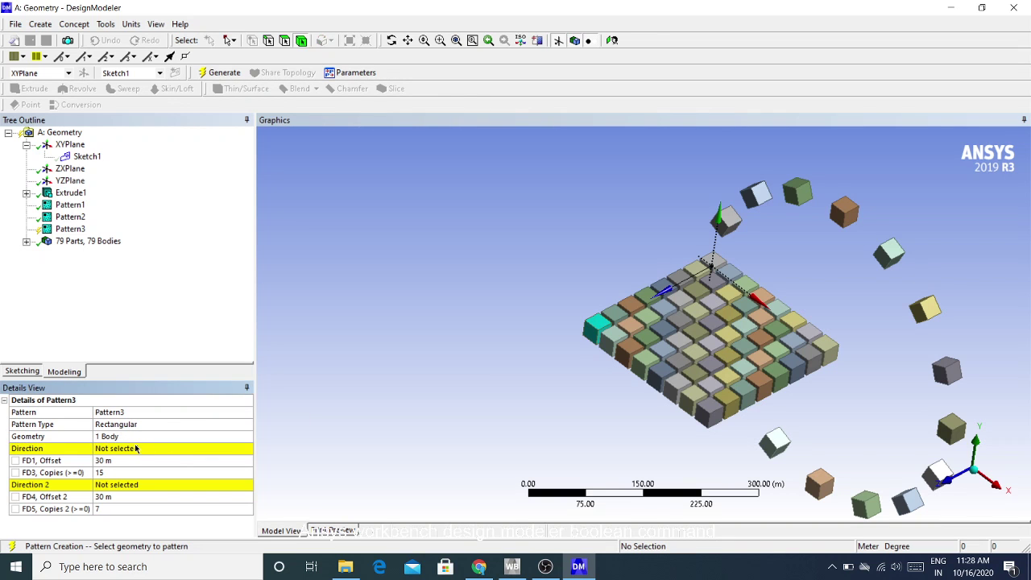
# - Apply the corner cube's vertical edge as the new pattern's first direction, pointing upward, with 7 copies
pyautogui.scroll(10, 576, 370)
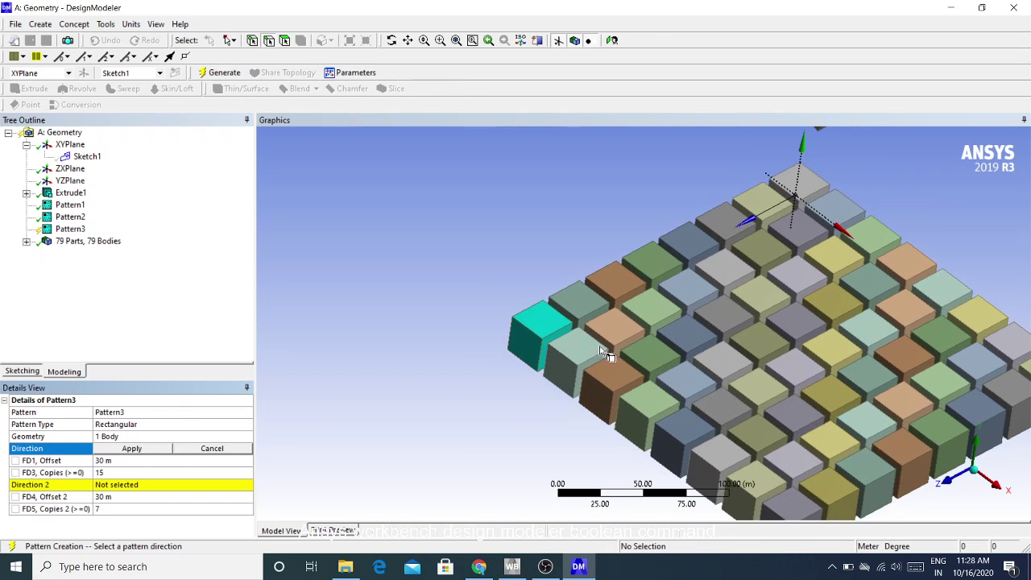
pyautogui.click(435, 370)
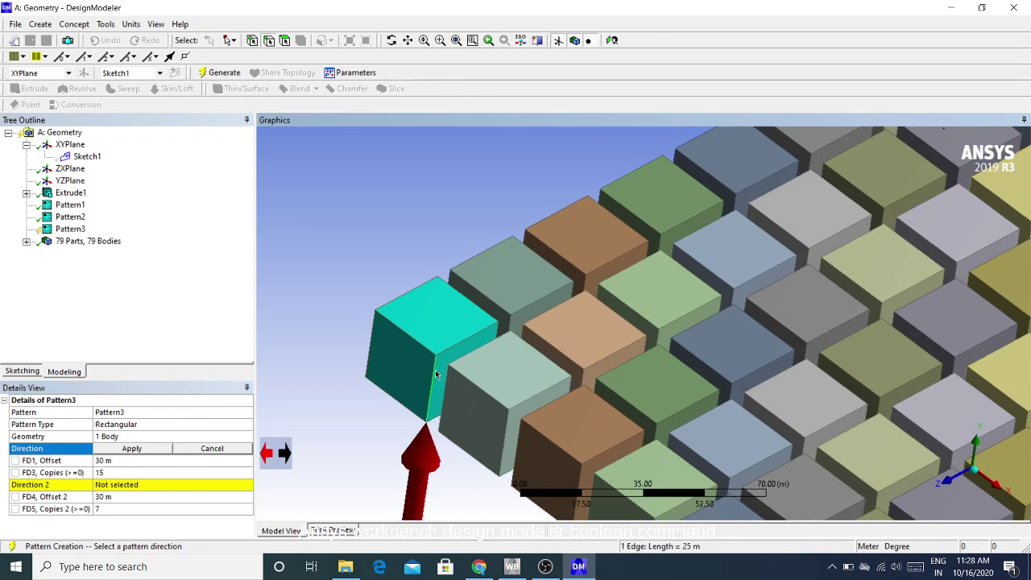
pyautogui.click(132, 449)
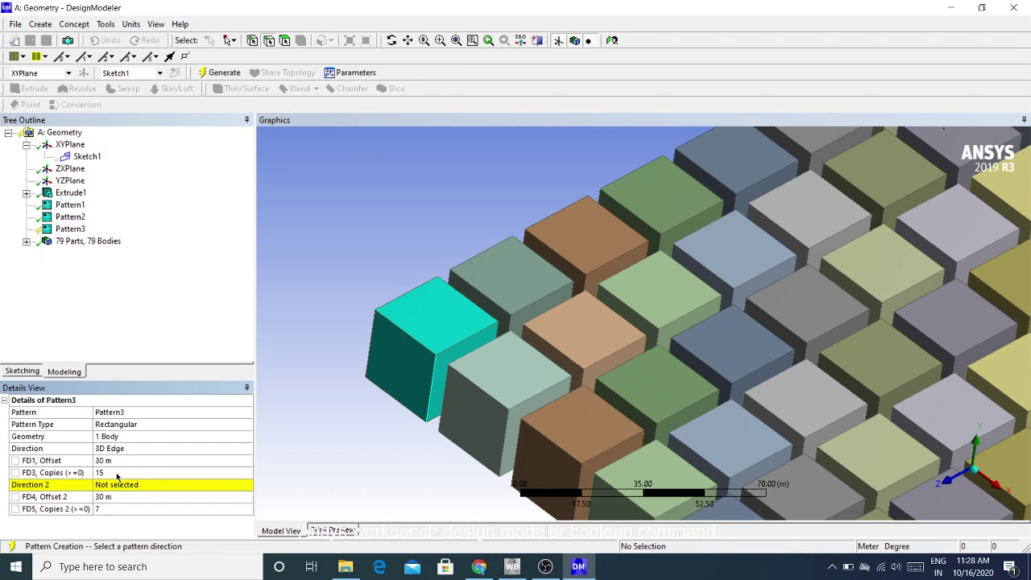
pyautogui.click(116, 473)
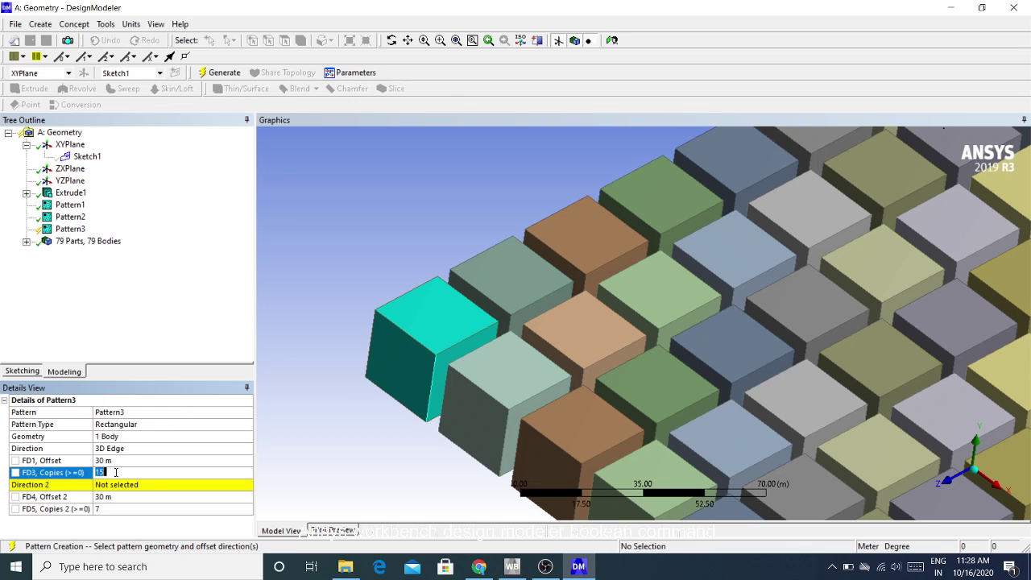
pyautogui.write('7')
# - Apply the corner cube's top edge parallel to X as the second direction, flipped to run along the grid
pyautogui.click(120, 485)
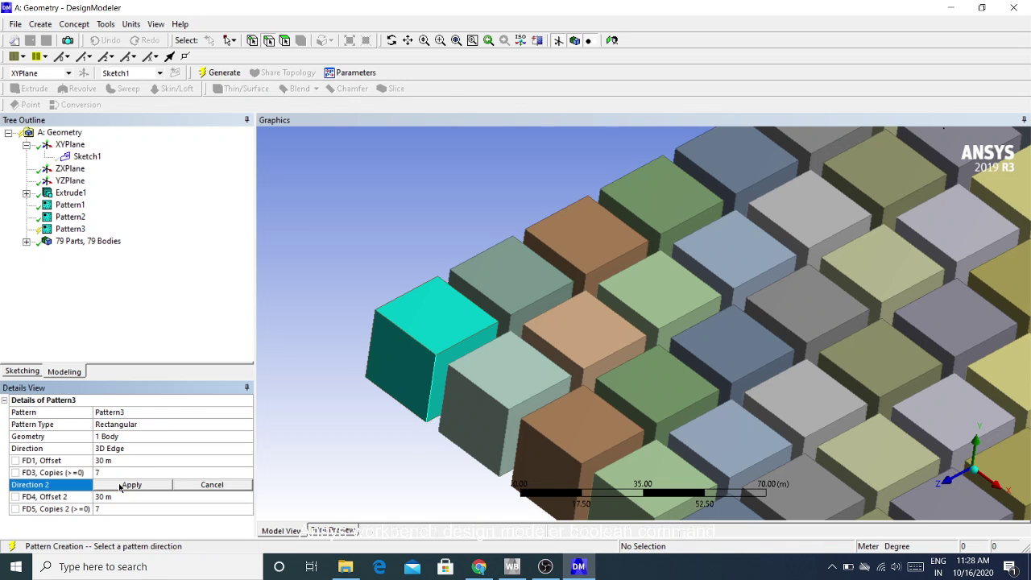
pyautogui.scroll(-2, 435, 324)
pyautogui.click(471, 328)
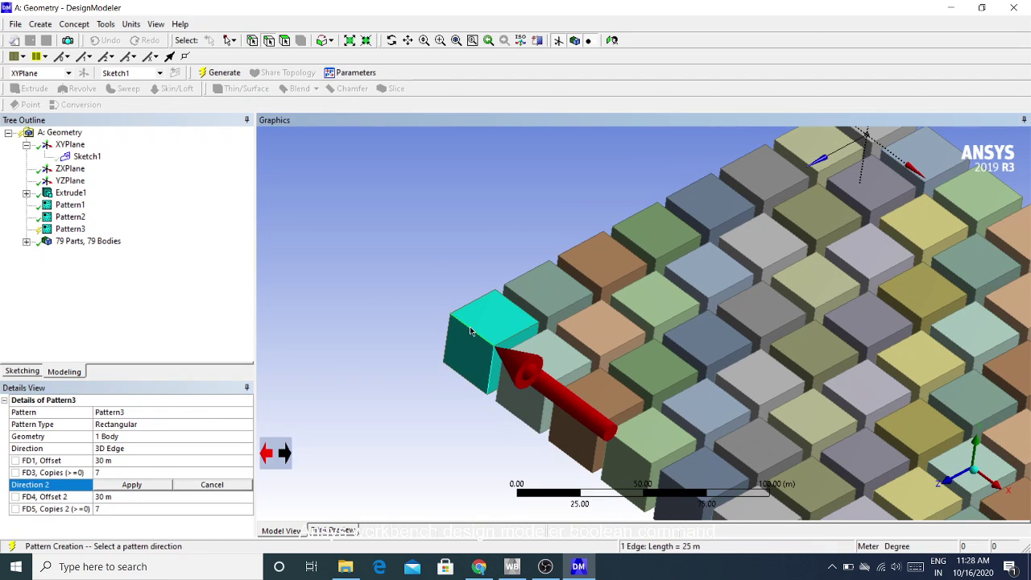
pyautogui.click(272, 454)
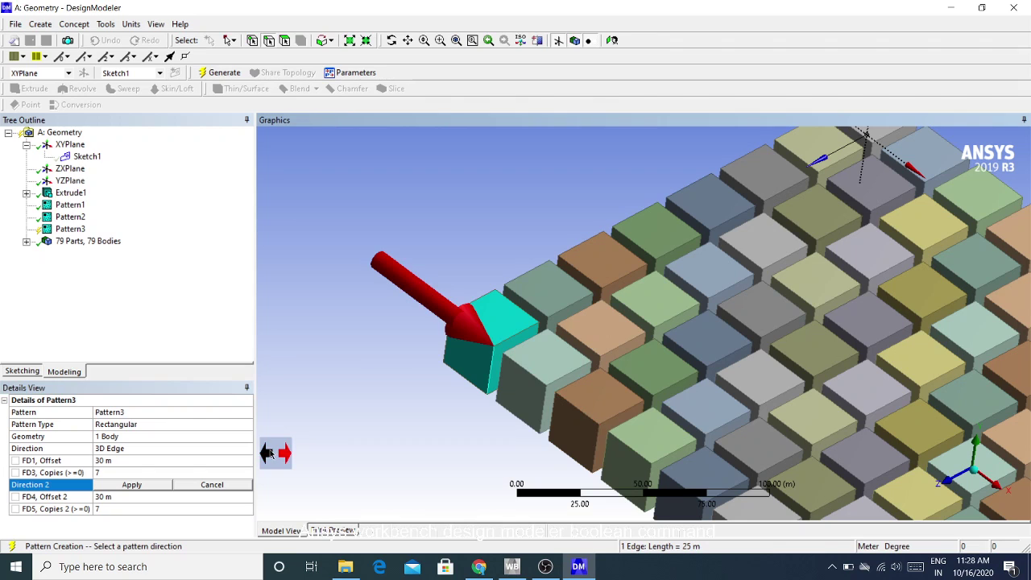
pyautogui.click(125, 486)
pyautogui.click(123, 490)
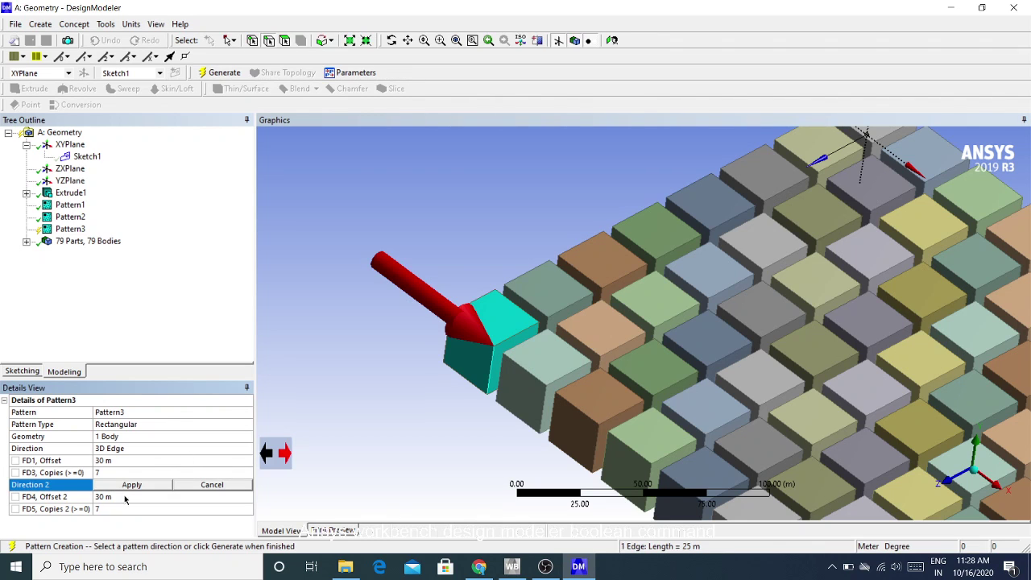
pyautogui.click(129, 485)
# - Keep the second direction's offset at 30 m and its copies at 7, and generate the vertical rectangular pattern
pyautogui.click(120, 497)
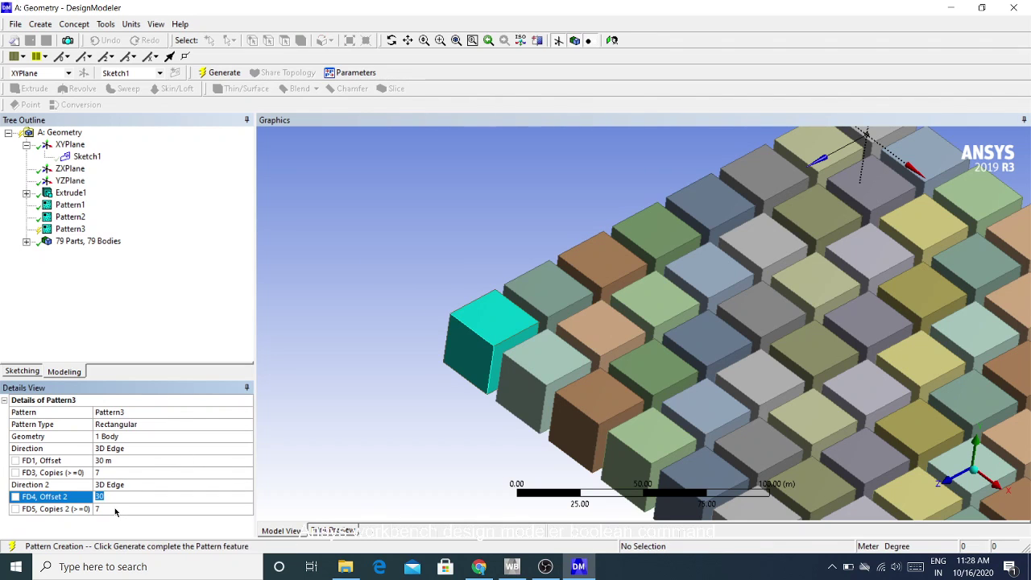
pyautogui.click(114, 508)
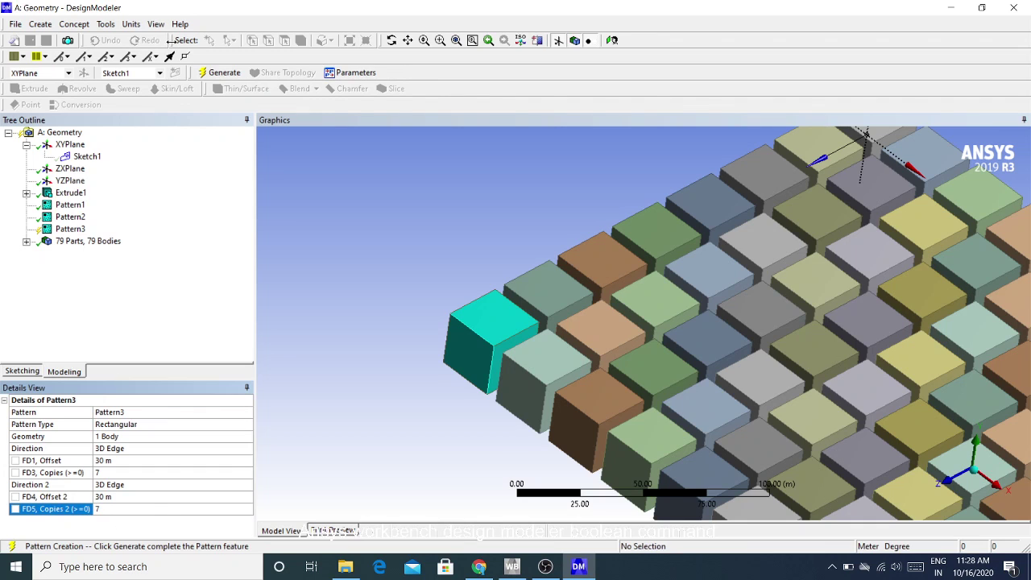
pyautogui.click(219, 73)
# - Examine the vertical wall of cubes together with the horizontal grid and the ring from several angles
pyautogui.moveTo(510, 275); pyautogui.dragTo(734, 360, button='middle')
pyautogui.scroll(3, 614, 312)
pyautogui.scroll(-5, 613, 311)
pyautogui.scroll(-1, 907, 375)
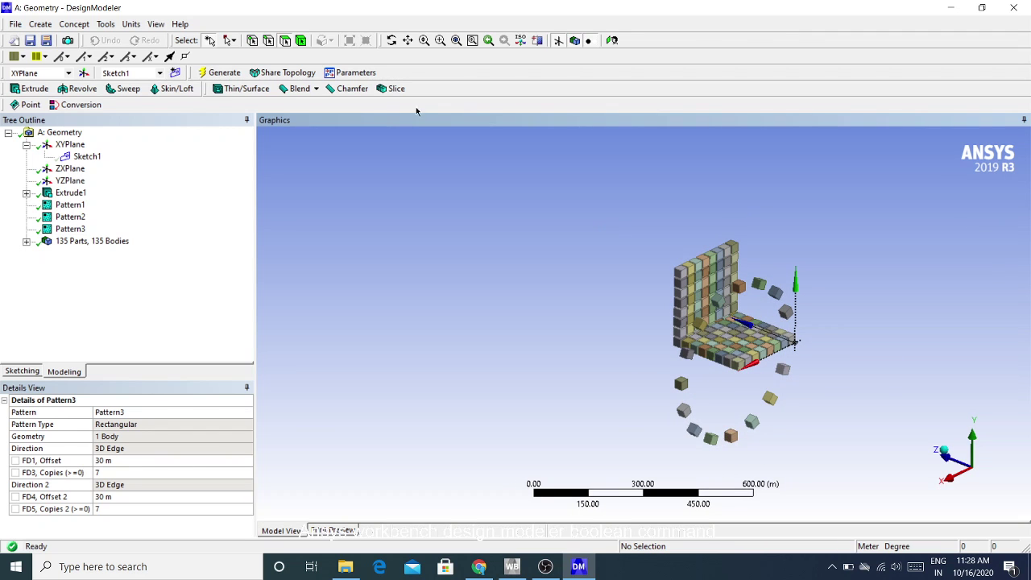
pyautogui.click(441, 40)
pyautogui.moveTo(609, 201); pyautogui.dragTo(852, 463)
pyautogui.moveTo(862, 432); pyautogui.dragTo(787, 397, button='middle')
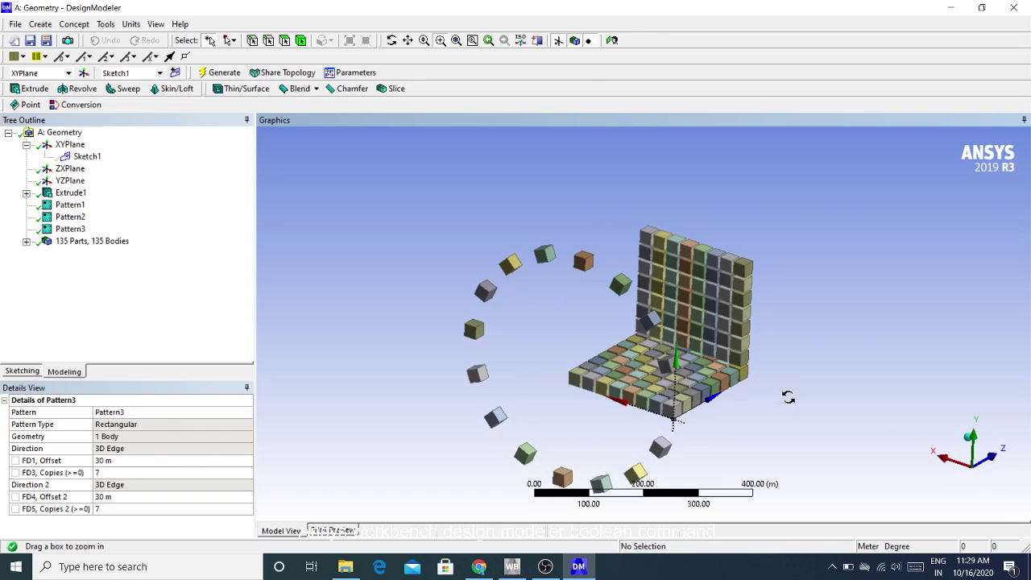
pyautogui.scroll(2, 749, 396)
pyautogui.scroll(1, 749, 396)
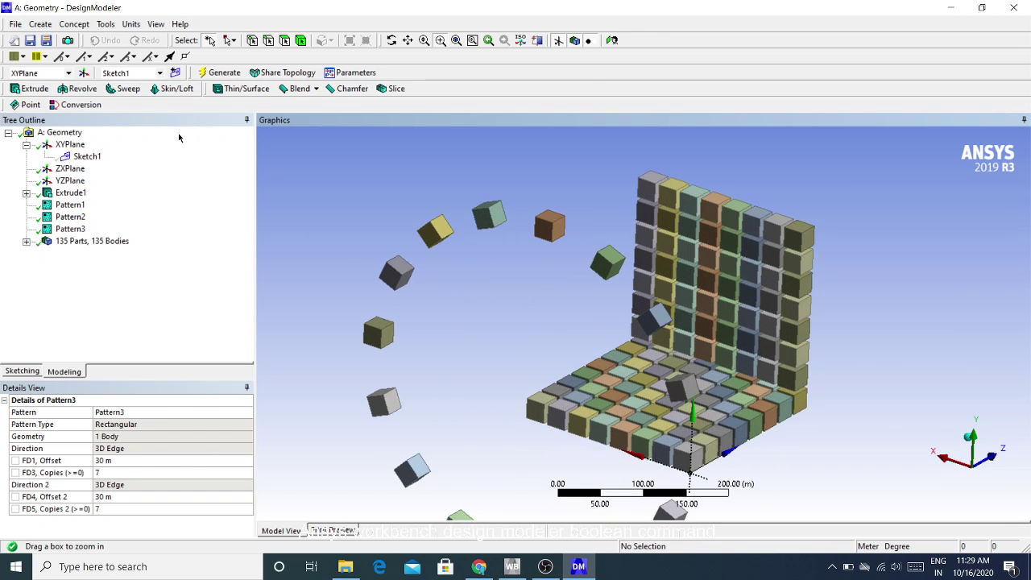
pyautogui.click(41, 24)
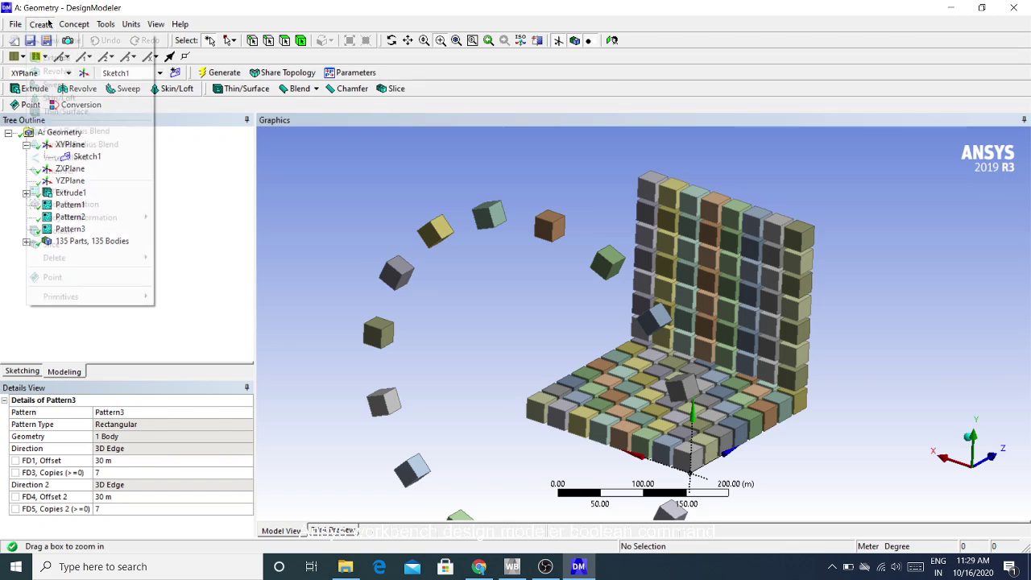
pyautogui.click(53, 201)
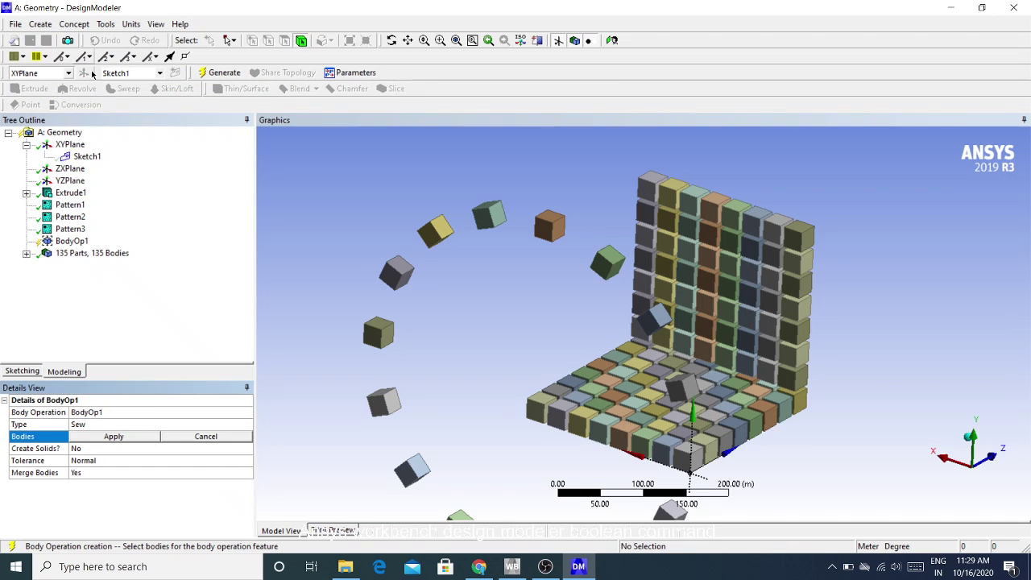
pyautogui.click(176, 437)
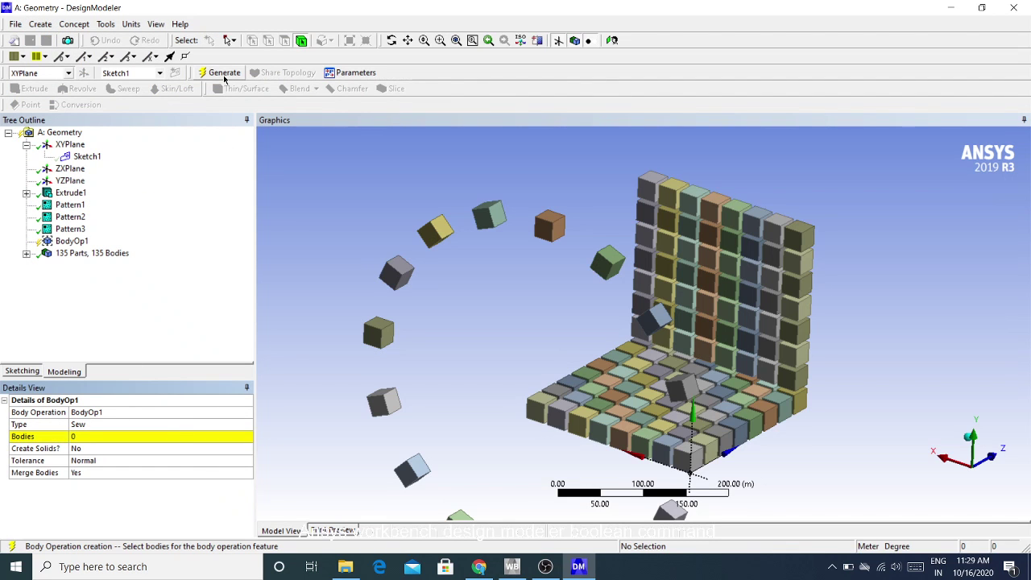
pyautogui.click(72, 241)
pyautogui.rightClick(84, 241)
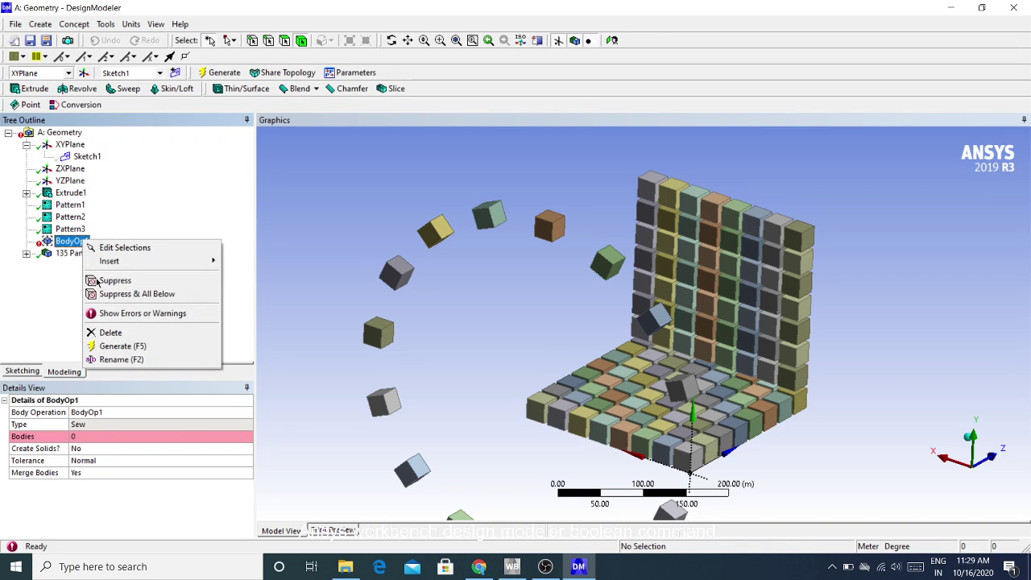
pyautogui.click(116, 332)
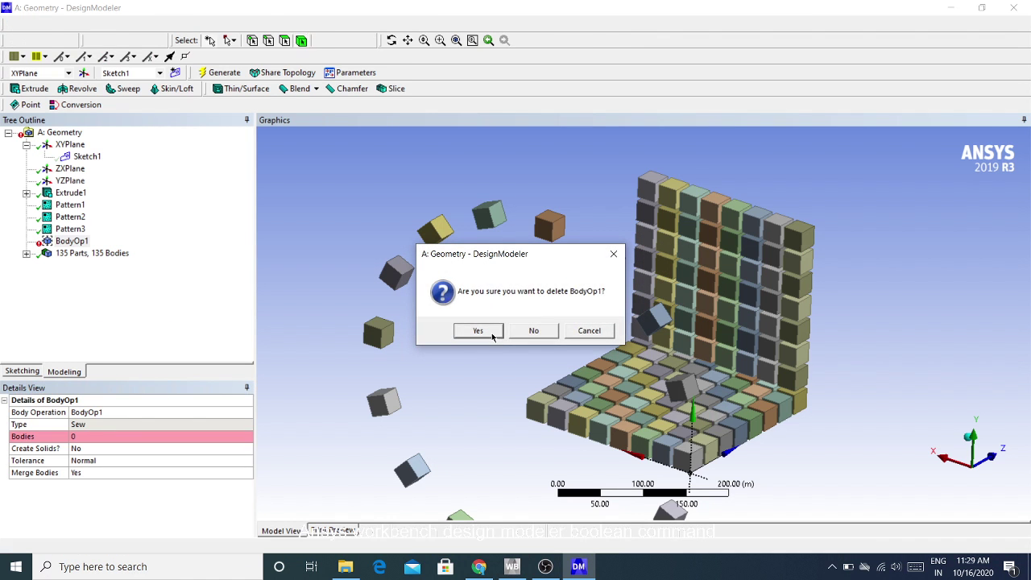
pyautogui.click(492, 337)
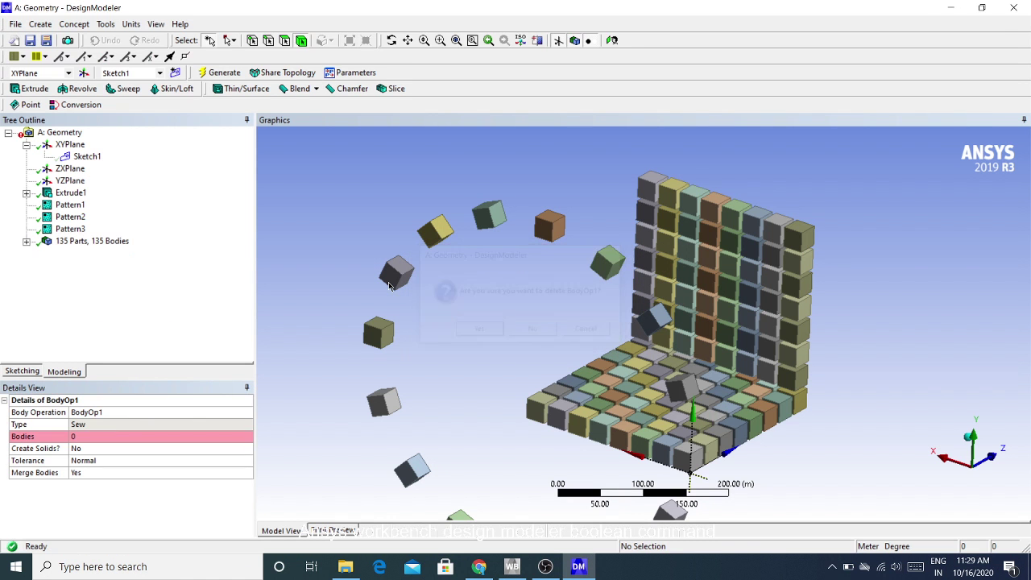
# - Start a new rectangular pattern using the horizontal grid's corner cube at the far end of the X axis as the geometry
pyautogui.click(51, 25)
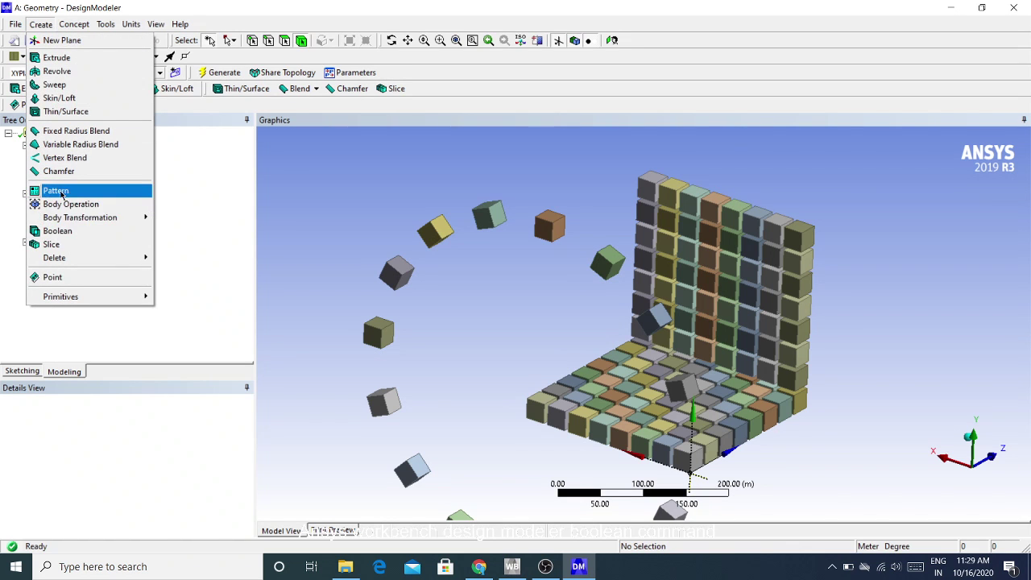
pyautogui.click(61, 193)
pyautogui.click(538, 405)
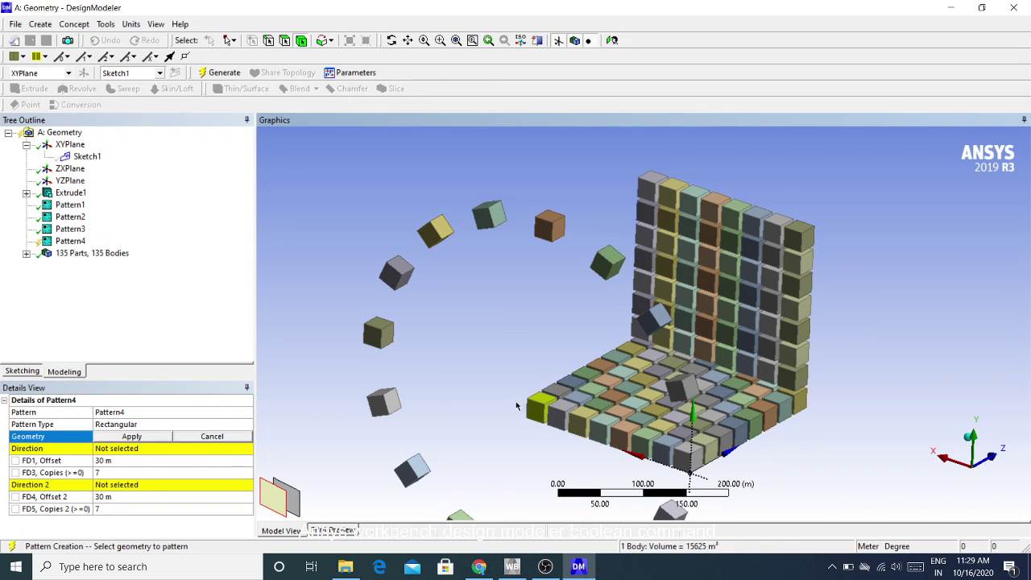
pyautogui.click(117, 437)
# - Apply the corner cube's top edge parallel to Z as the first direction, flipped toward the existing wall, keeping 30 m offset and 7 copies
pyautogui.click(119, 449)
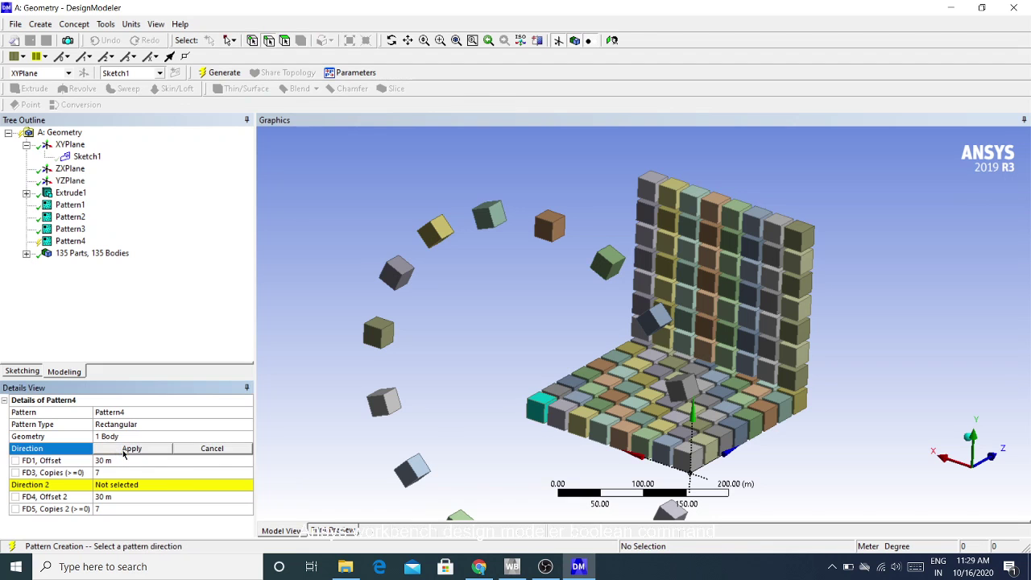
pyautogui.click(126, 453)
pyautogui.click(128, 449)
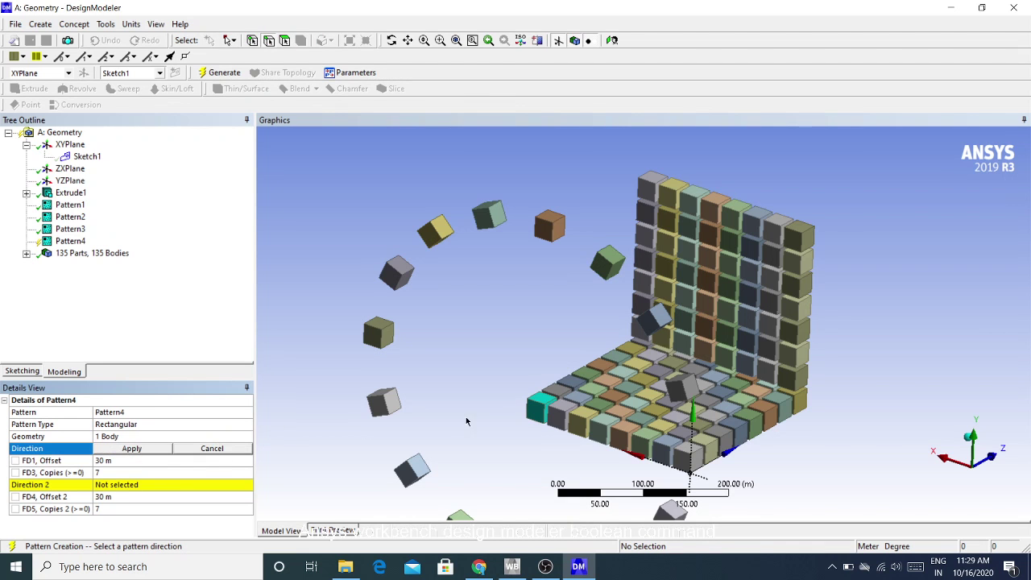
pyautogui.scroll(3, 552, 411)
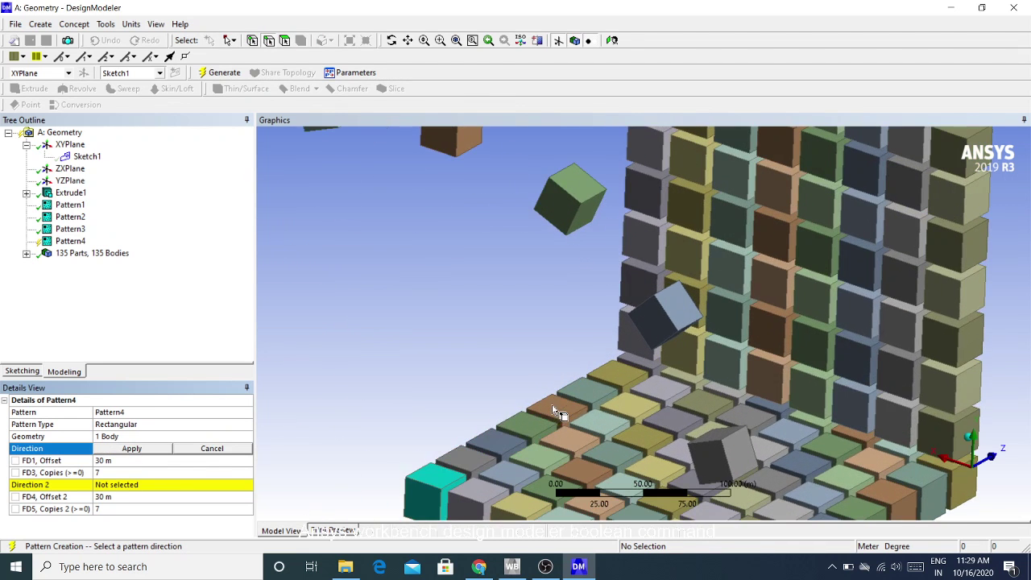
pyautogui.click(424, 478)
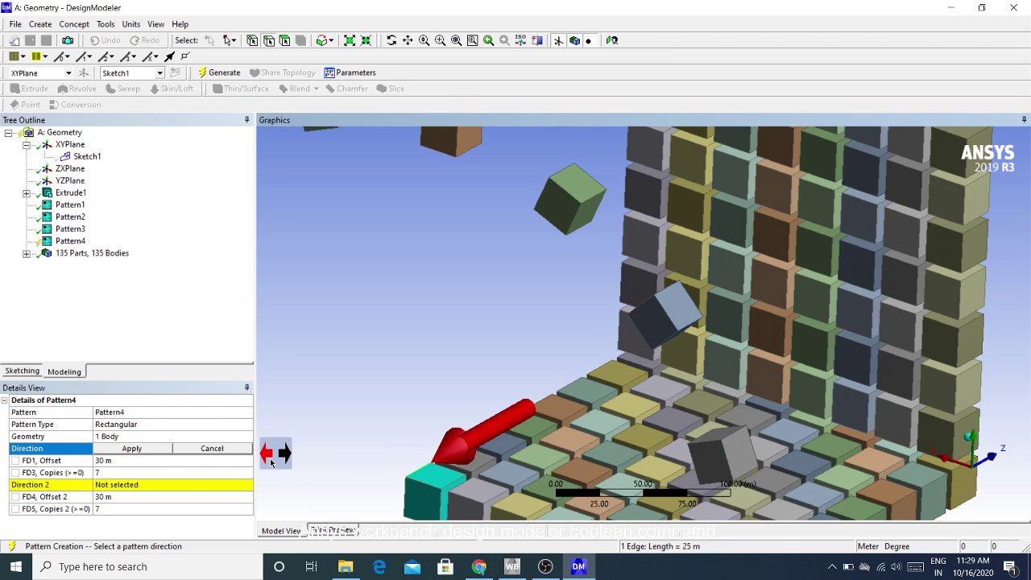
pyautogui.click(274, 458)
pyautogui.click(131, 448)
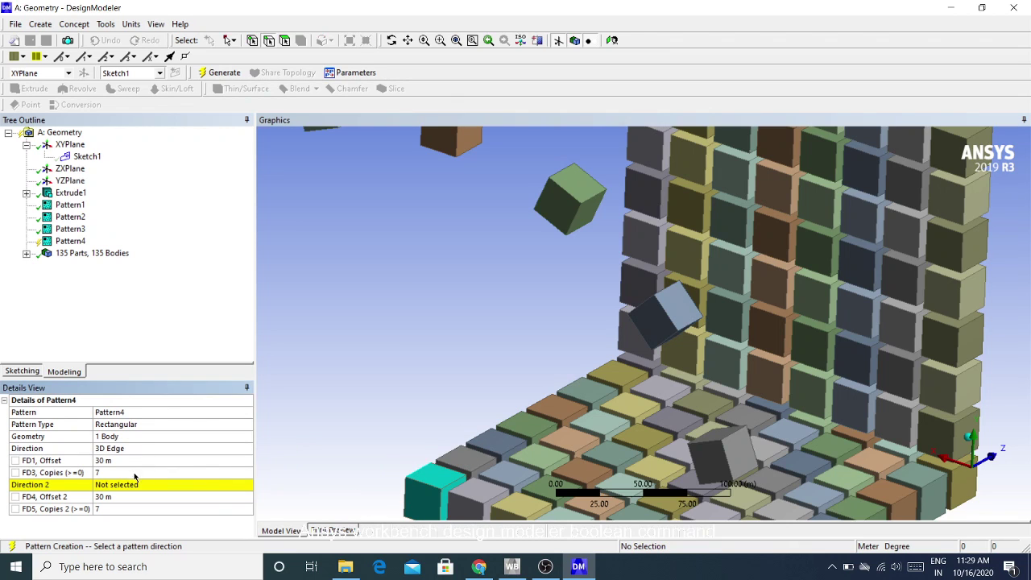
pyautogui.click(110, 462)
# - Apply the corner cube's vertical edge as the second direction, flipped upward with 30 m offset and 7 copies, and generate the pattern
pyautogui.click(112, 484)
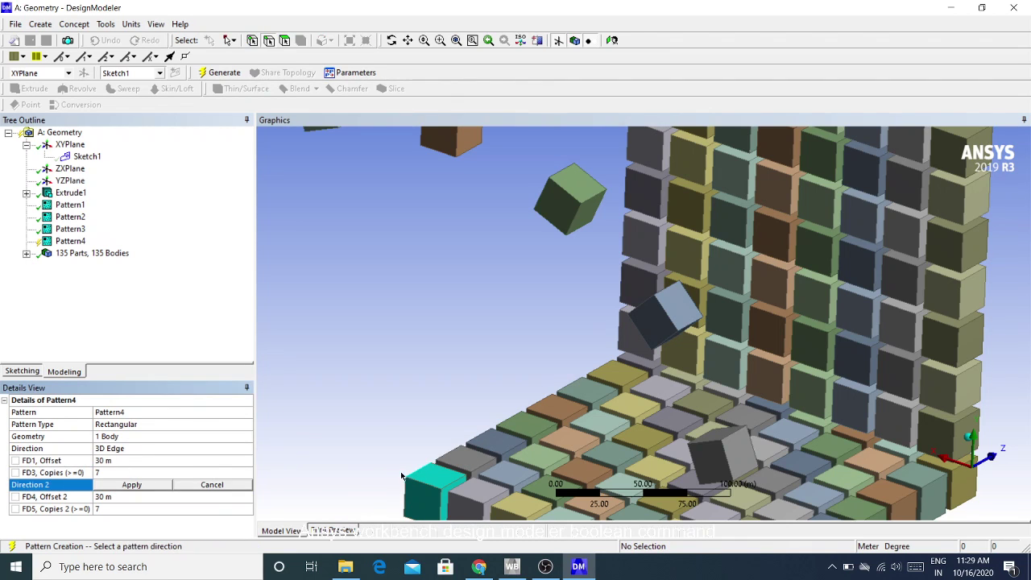
pyautogui.scroll(-5, 467, 388)
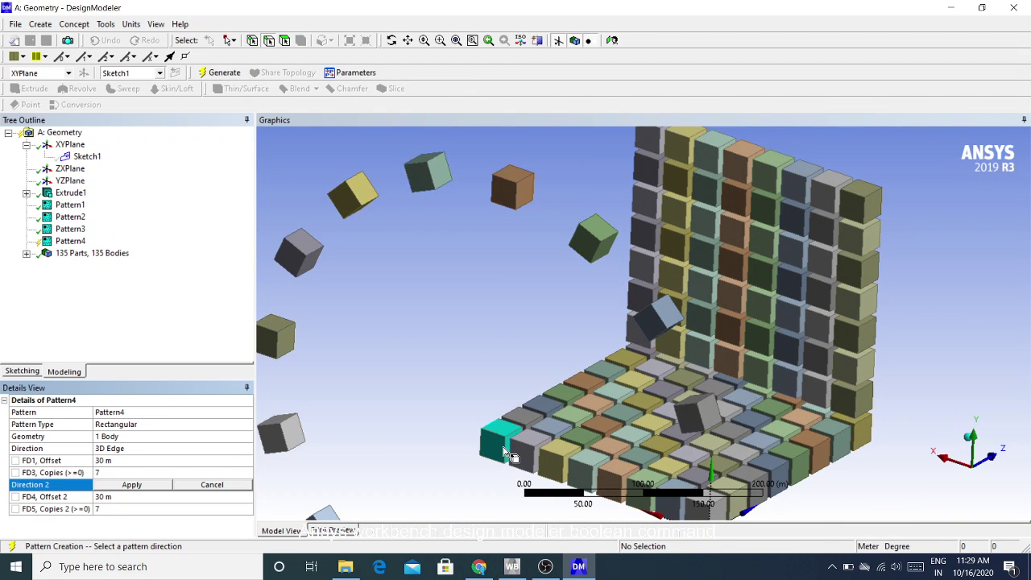
pyautogui.click(507, 454)
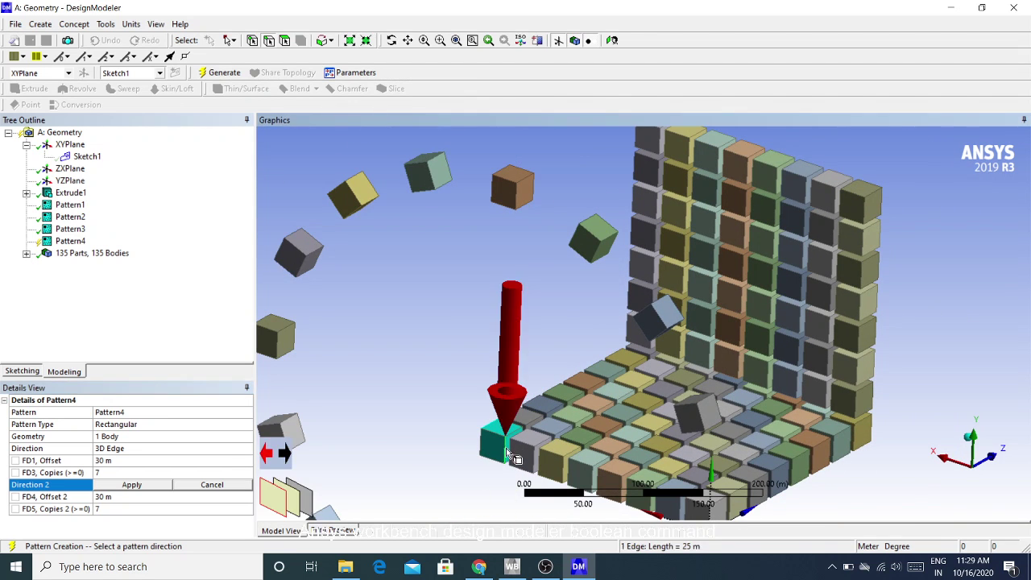
pyautogui.click(286, 457)
pyautogui.click(153, 486)
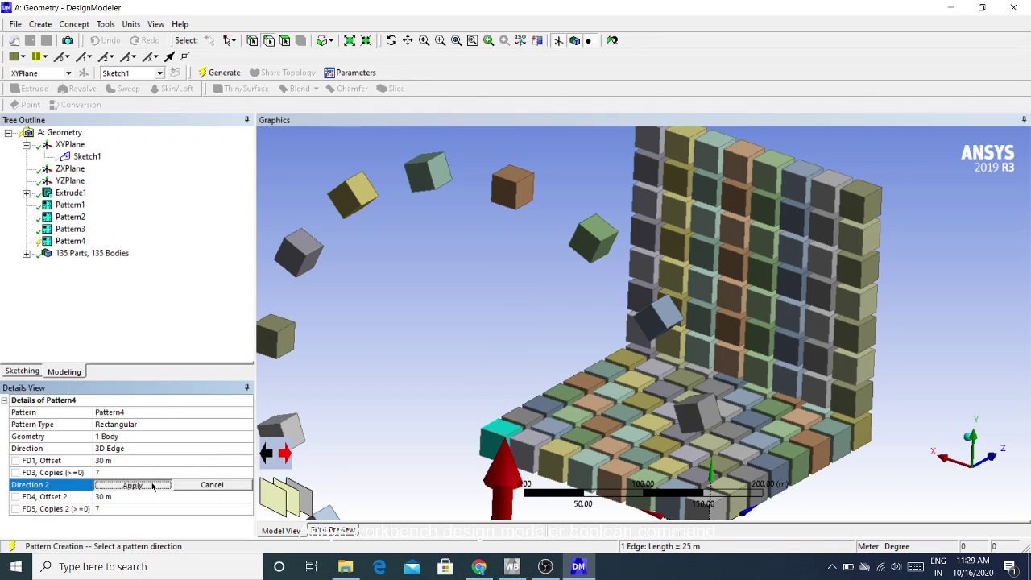
pyautogui.click(222, 72)
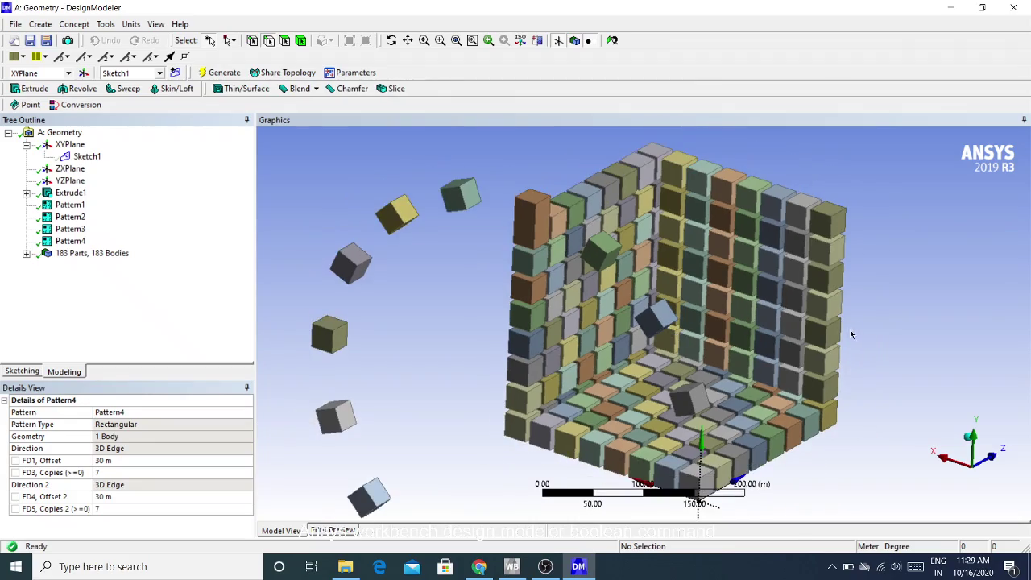
# - Examine both vertical walls of cubes together with the horizontal grid and the ring from several angles and up close
pyautogui.moveTo(852, 333); pyautogui.dragTo(619, 302, button='middle')
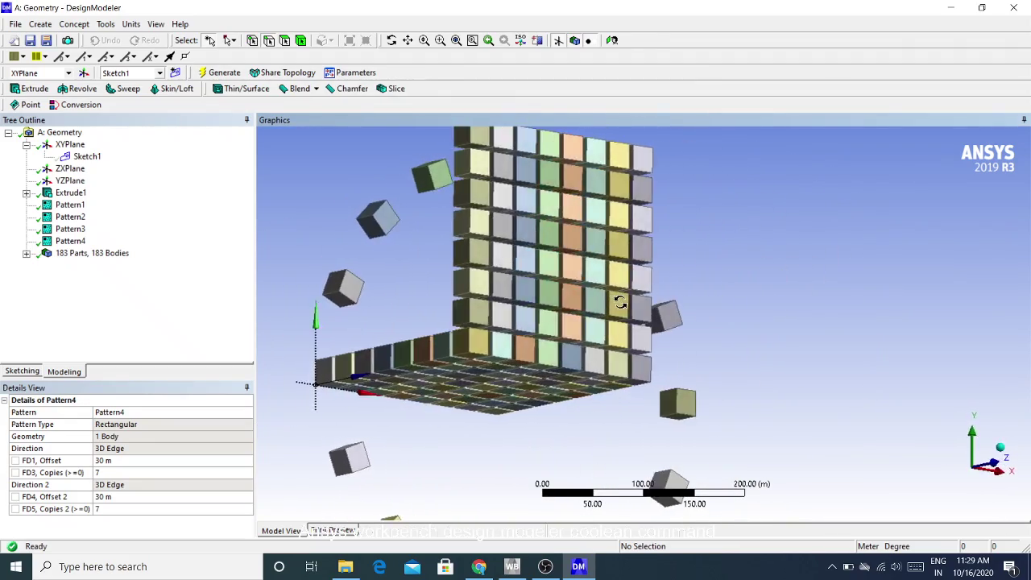
pyautogui.scroll(-5, 630, 315)
pyautogui.moveTo(728, 339); pyautogui.dragTo(926, 361, button='middle')
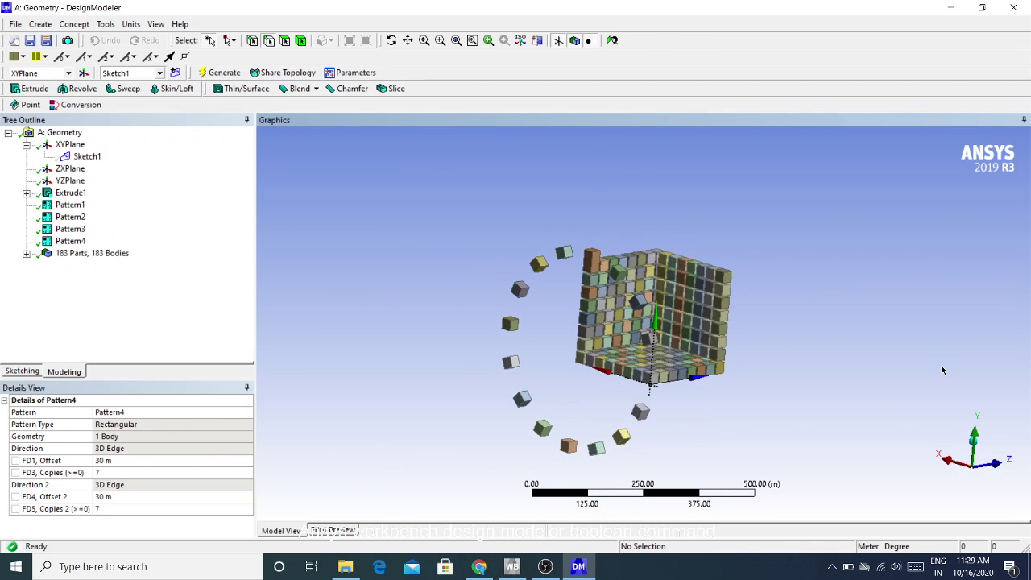
pyautogui.moveTo(644, 407); pyautogui.dragTo(668, 383, button='middle')
pyautogui.click(39, 26)
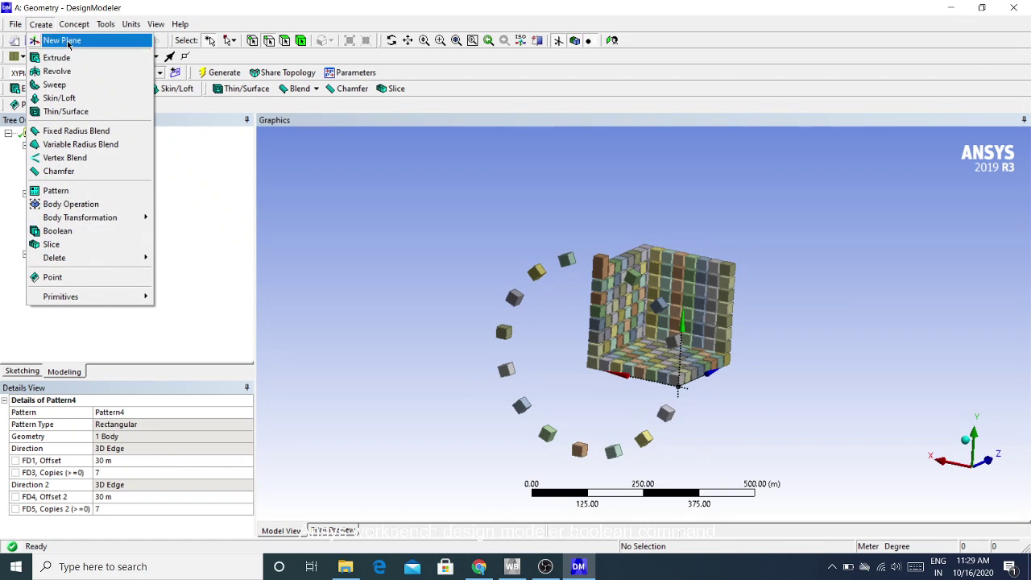
pyautogui.click(261, 254)
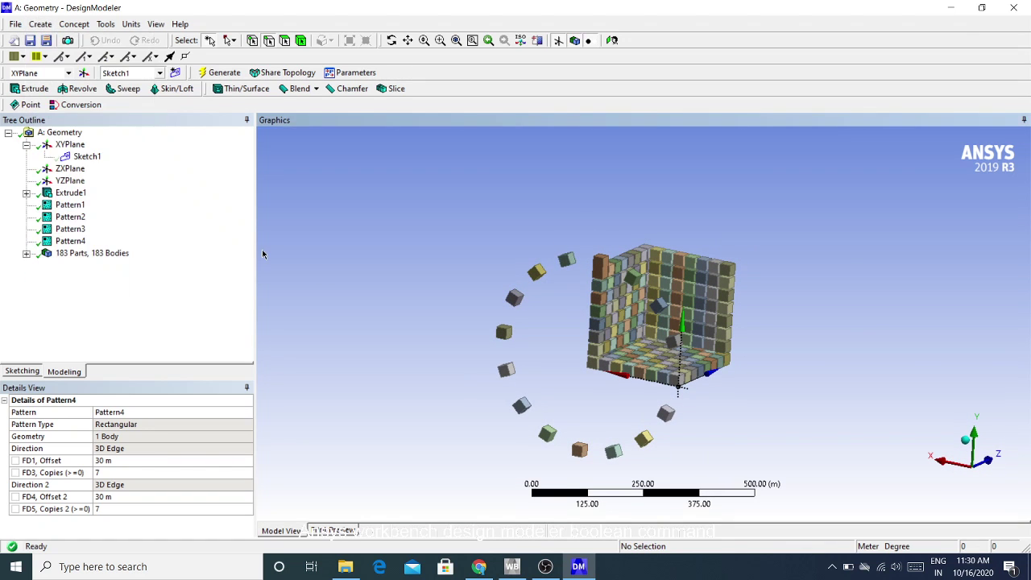
pyautogui.scroll(2, 483, 306)
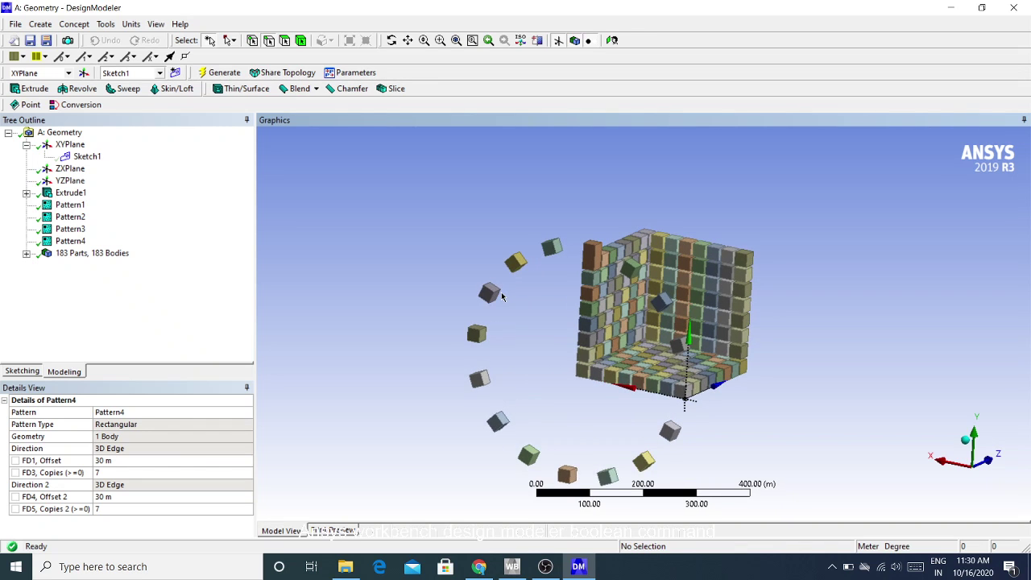
pyautogui.click(26, 25)
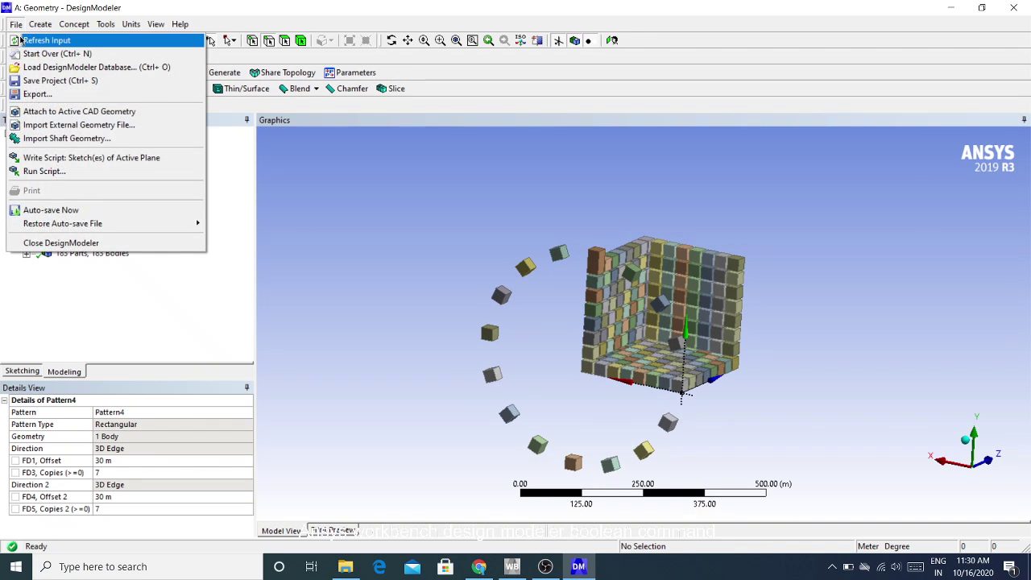
pyautogui.click(28, 37)
pyautogui.click(440, 40)
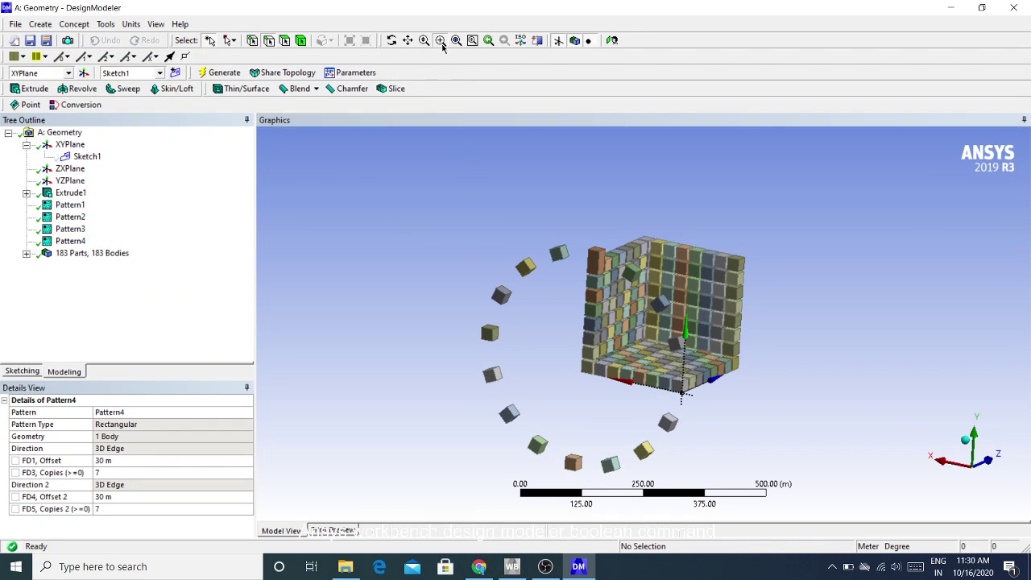
pyautogui.moveTo(429, 192); pyautogui.dragTo(773, 481)
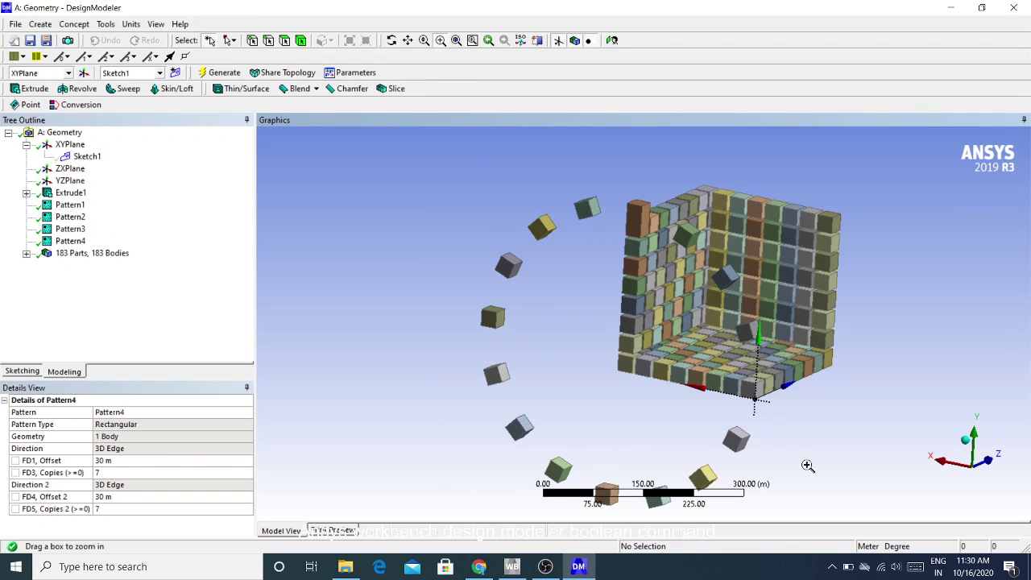